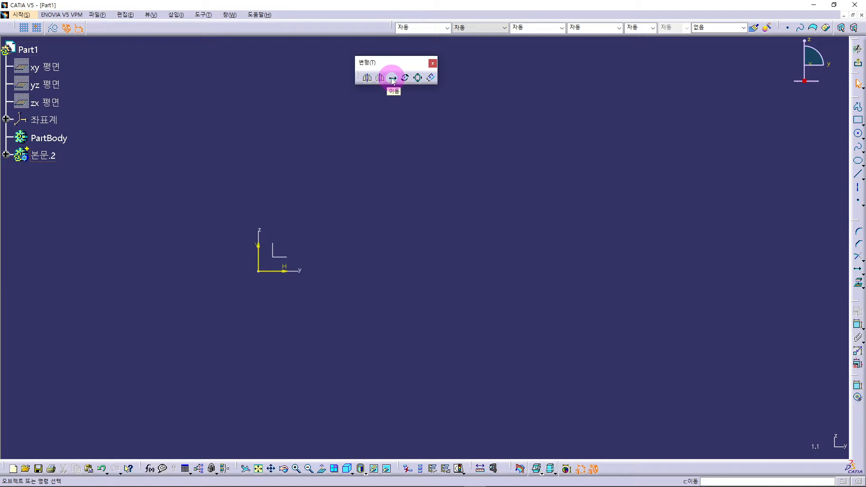
Draw a circle centred on the sketch origin
click(857, 135)
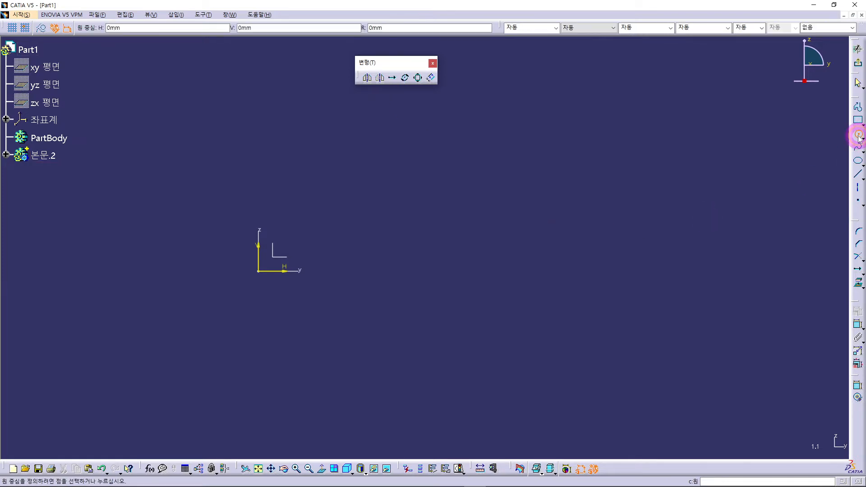
click(266, 271)
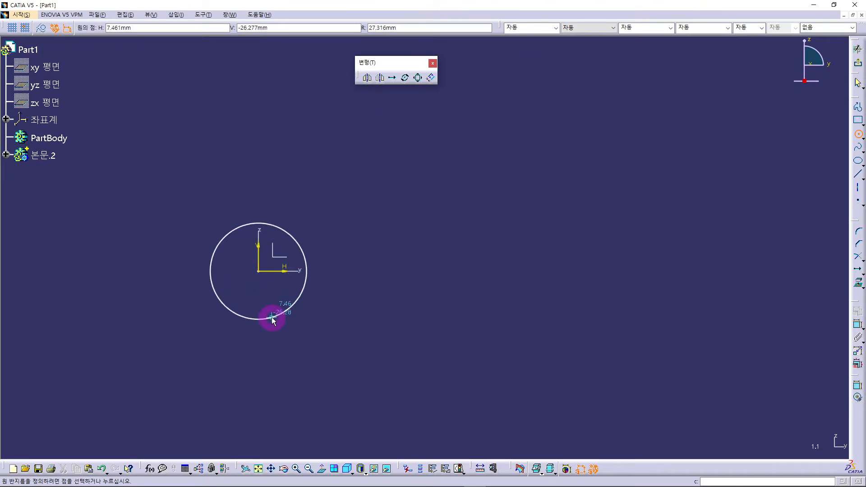
click(270, 307)
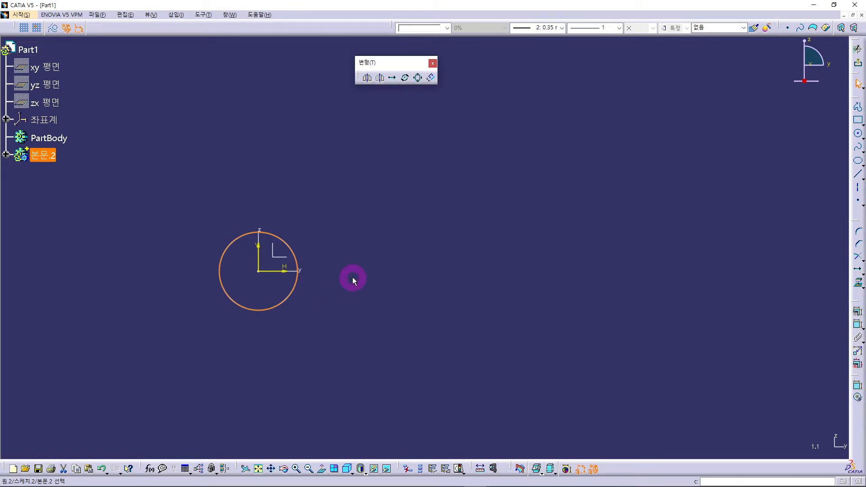
Start a Translate of the circle and set the number of duplicate instances to 3
click(287, 286)
click(392, 78)
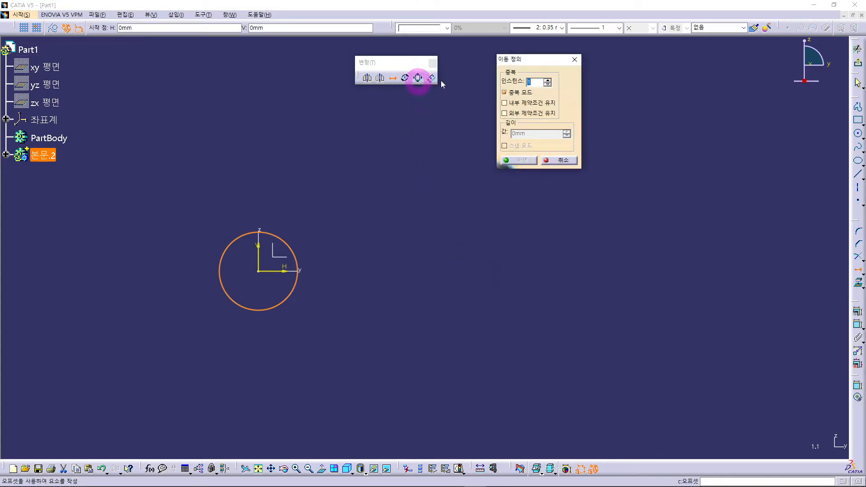
drag(534, 132, 428, 111)
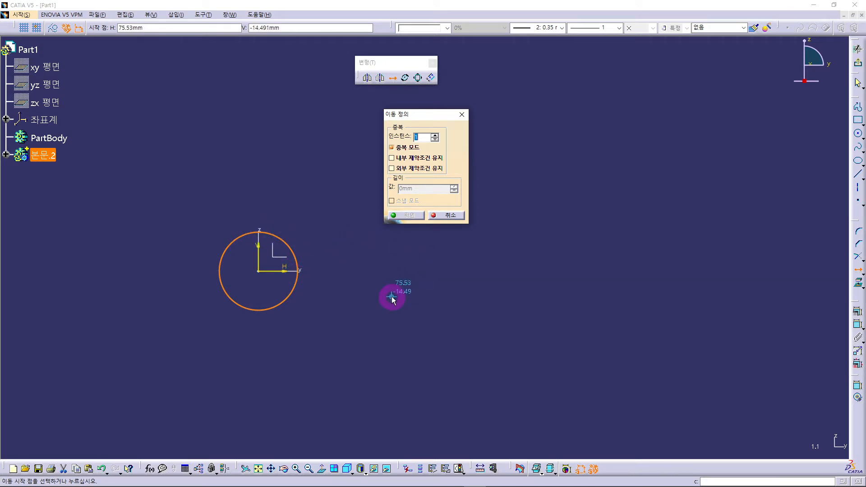
click(435, 135)
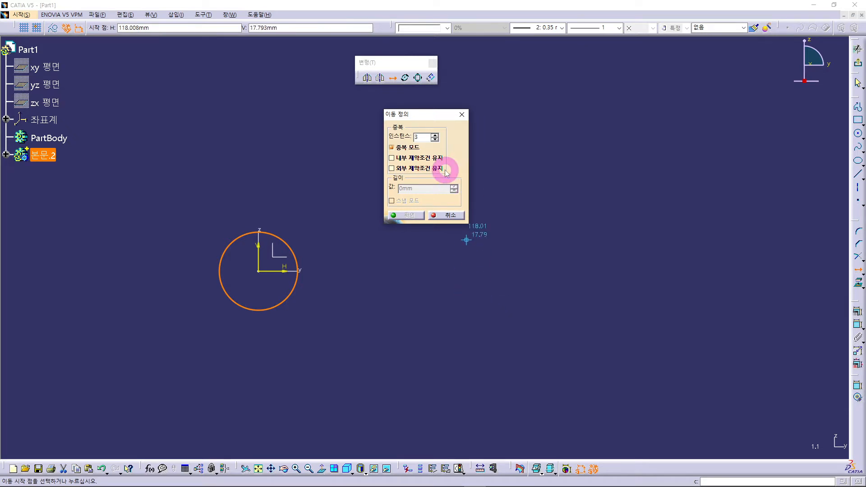
Switch duplicate mode off and on in the translation settings, leaving it enabled
click(391, 147)
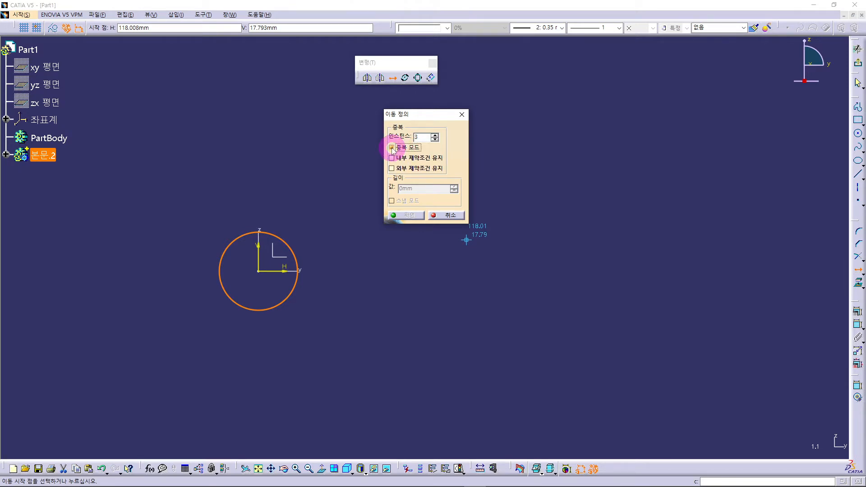
click(391, 147)
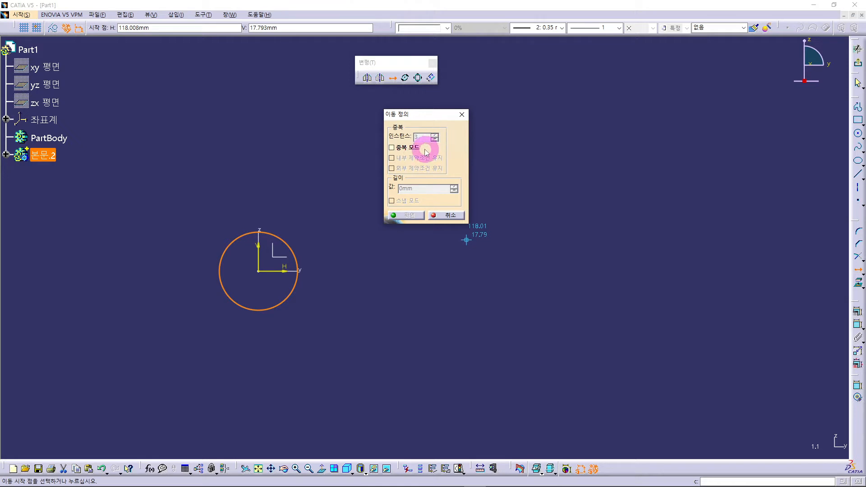
click(393, 149)
click(393, 150)
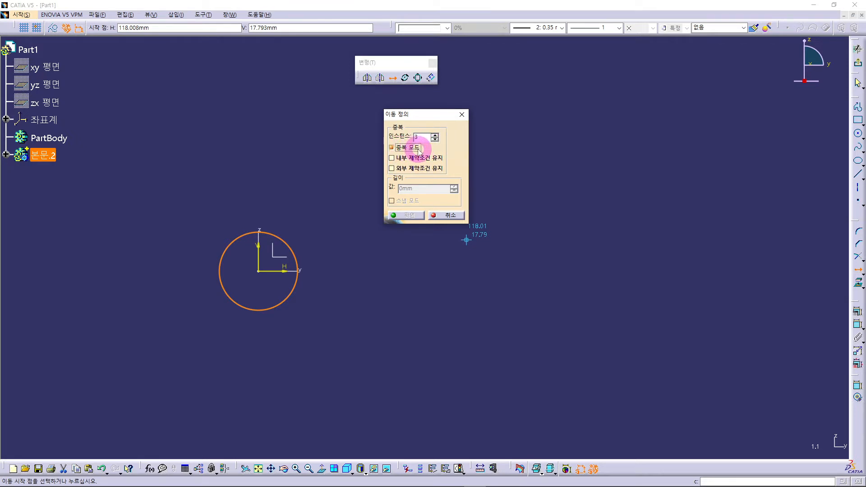
click(392, 147)
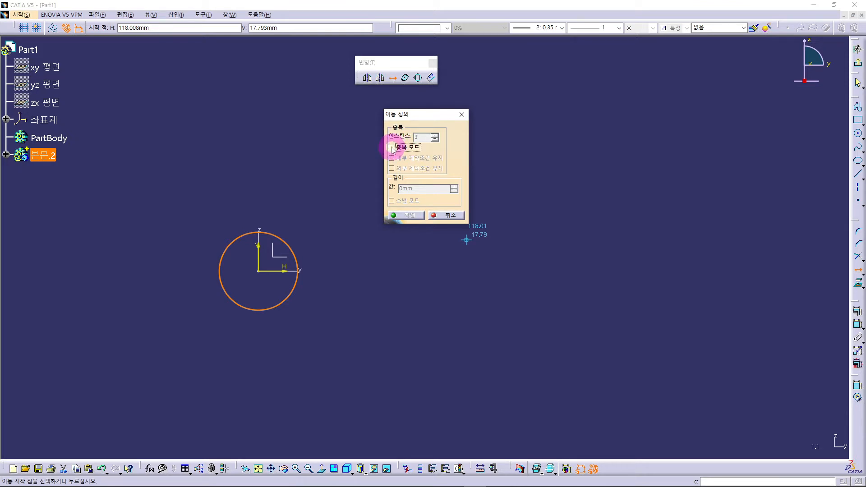
click(392, 148)
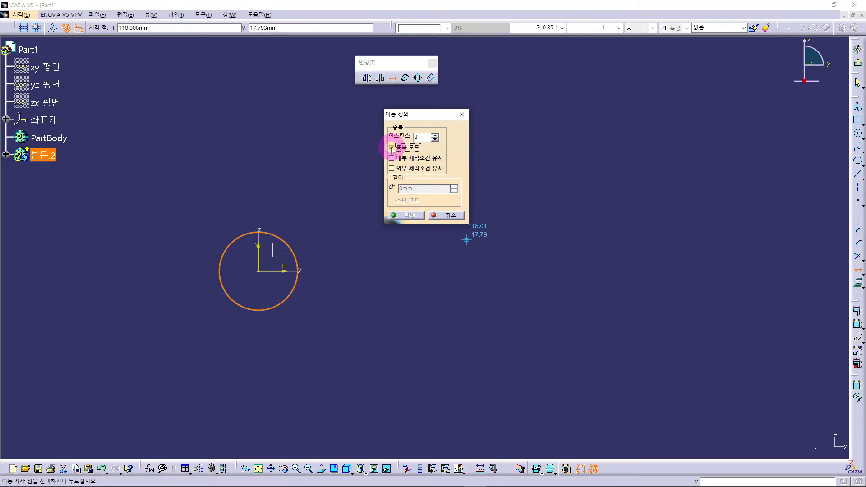
Set 2 instances and copy the circle from the origin along the positive horizontal axis with a spacing of 50 mm
click(434, 140)
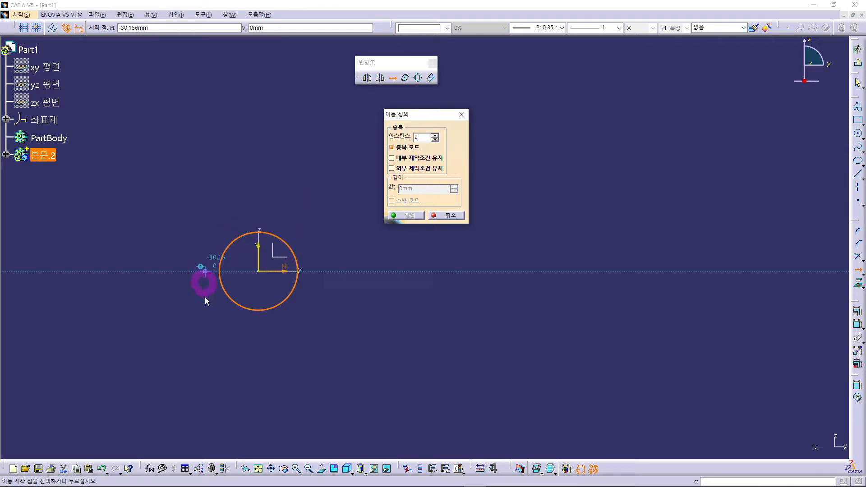
click(259, 271)
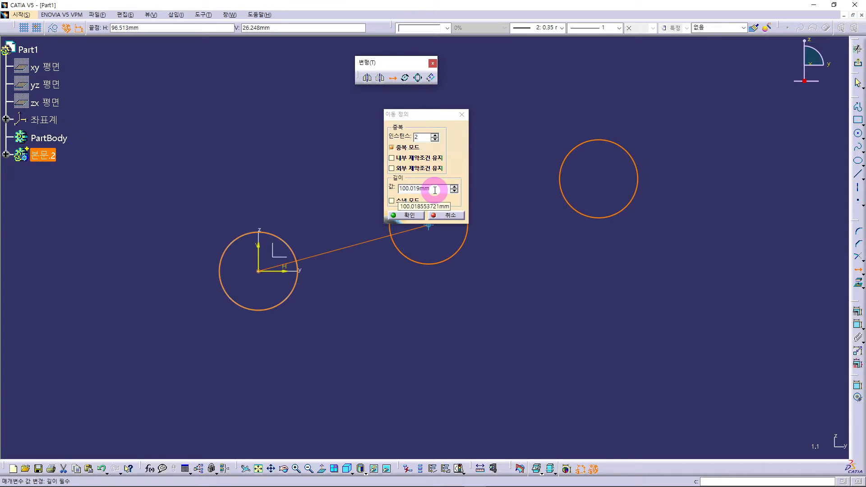
drag(435, 189, 394, 200)
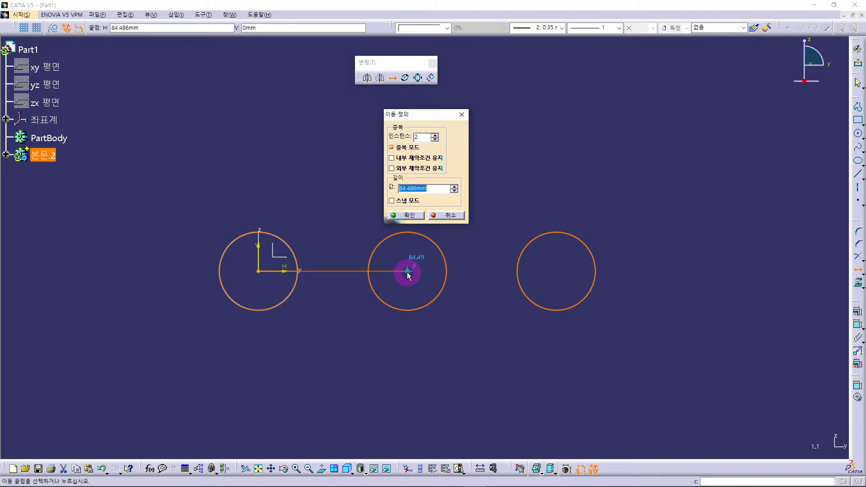
text(50)
click(408, 275)
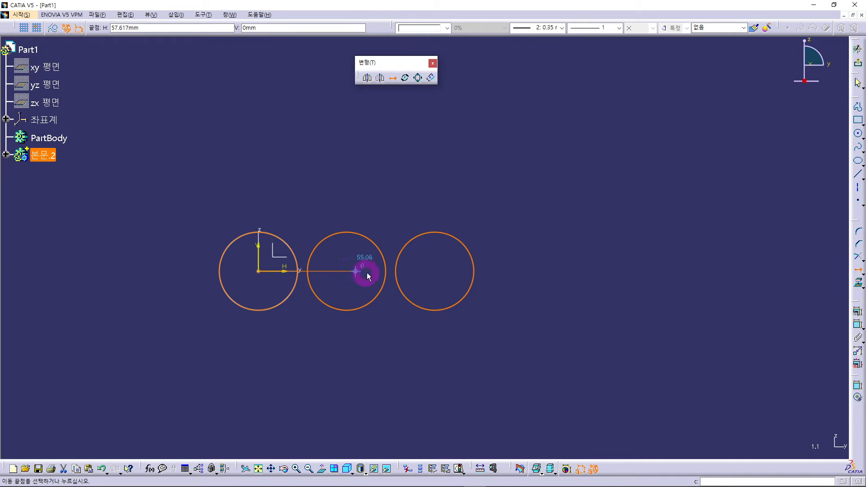
click(422, 271)
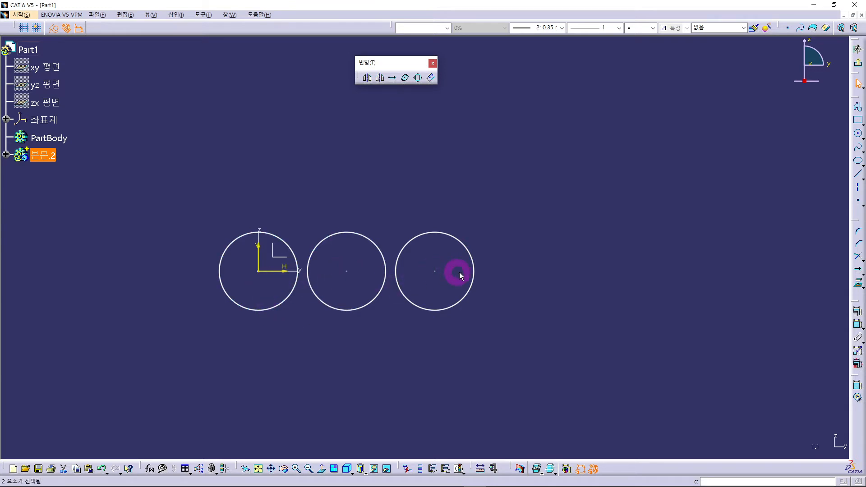
Dimension the distance between the origin and the centre of the first copied circle, placing the dimension below the circles
click(859, 326)
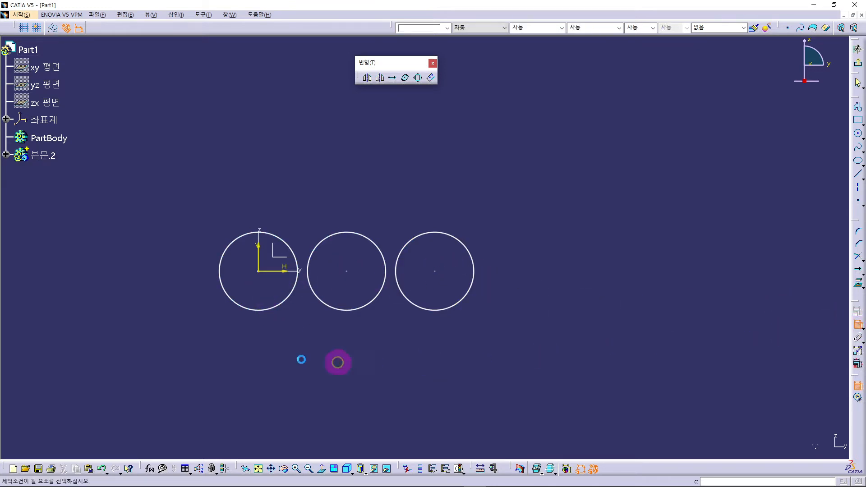
click(264, 275)
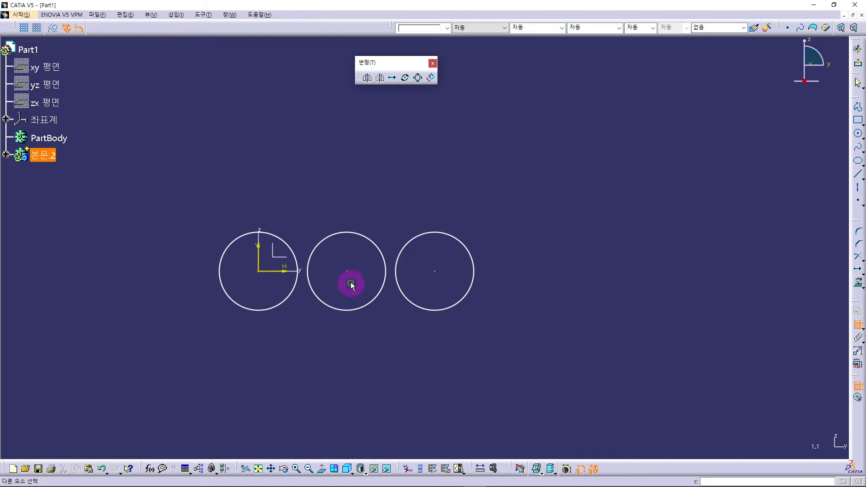
click(347, 272)
click(308, 347)
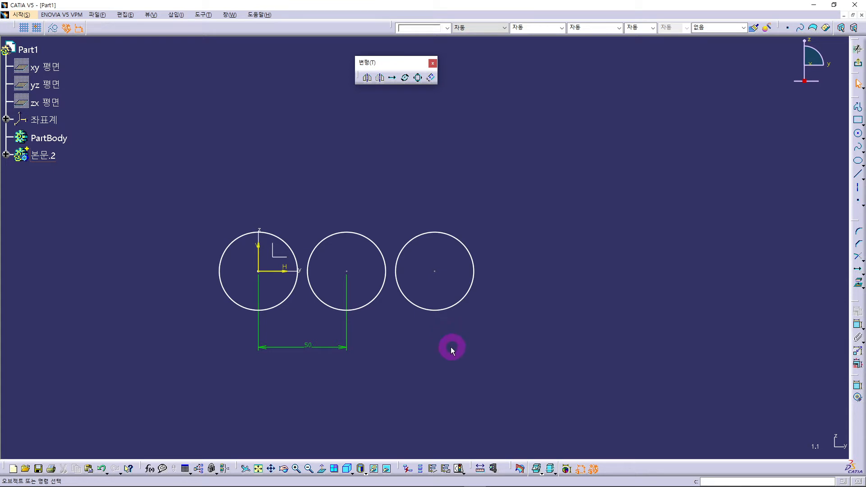
Delete the two copied circles together with the distance dimension
drag(517, 185, 311, 383)
key(Delete)
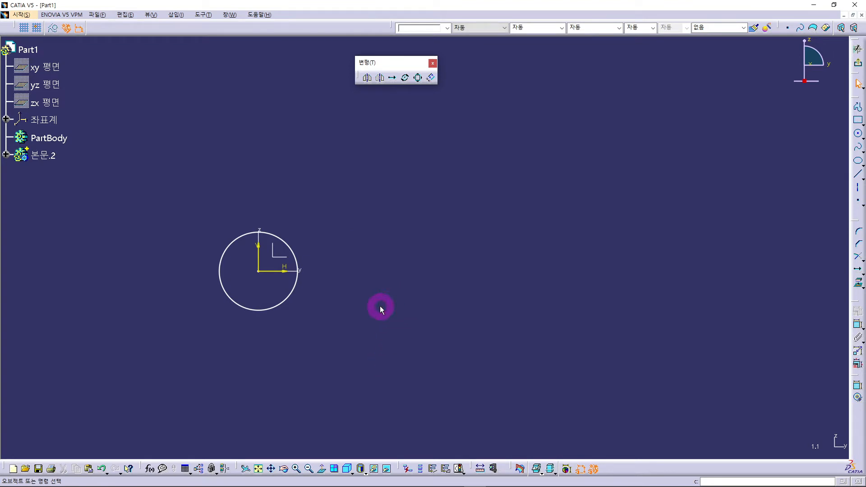
Start a Translate of the remaining circle with duplicate mode enabled and 3 instances
middle_drag(367, 284, 357, 318)
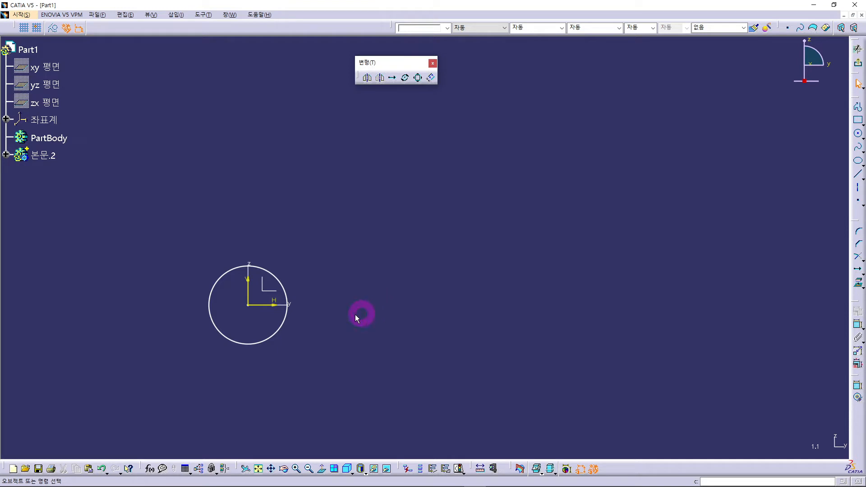
click(284, 326)
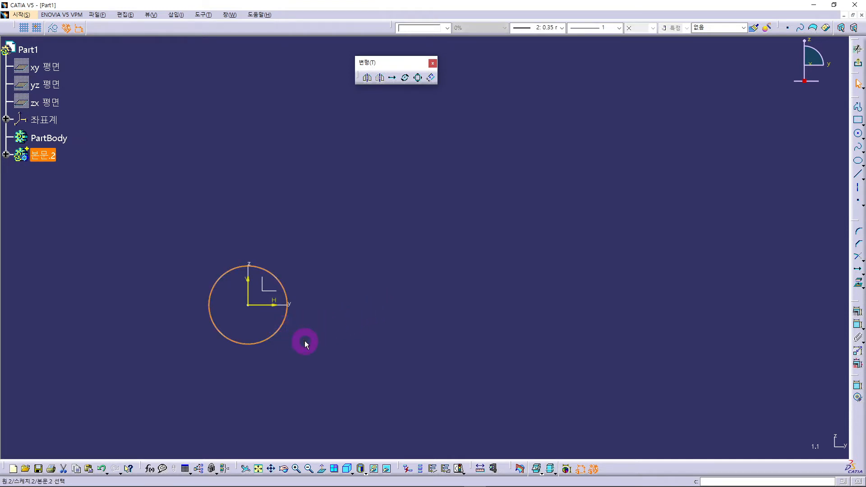
click(393, 79)
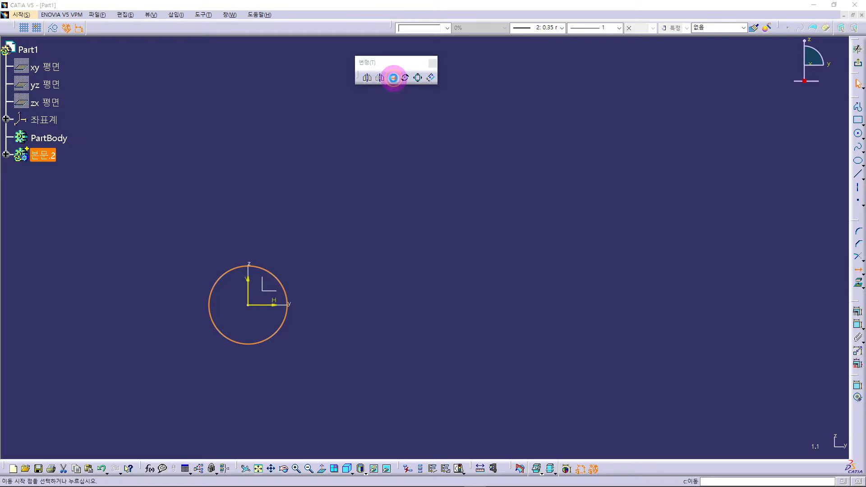
drag(431, 114, 422, 151)
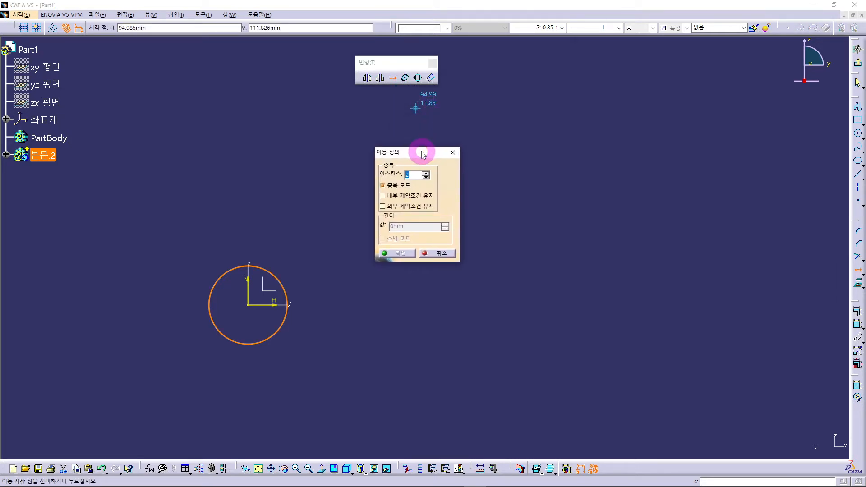
click(383, 185)
click(383, 185)
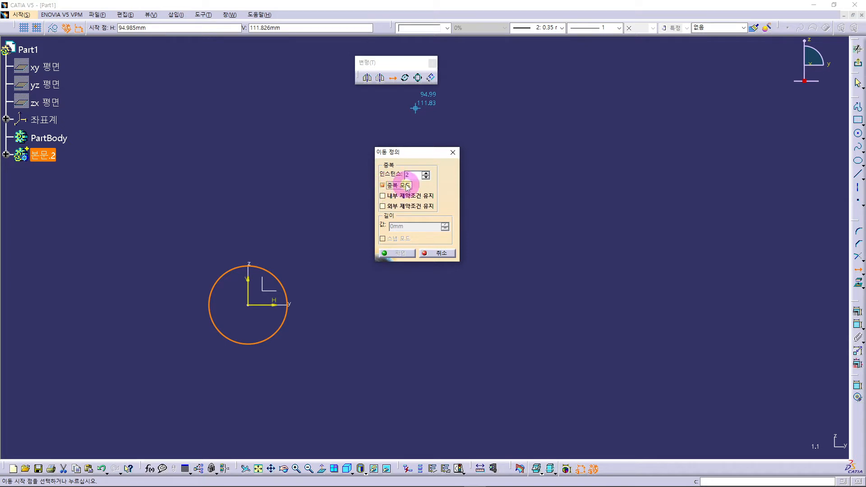
click(411, 179)
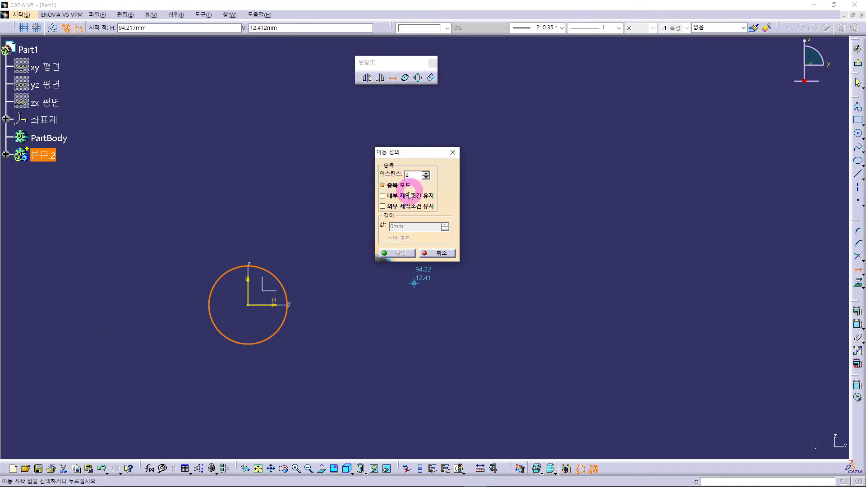
click(426, 172)
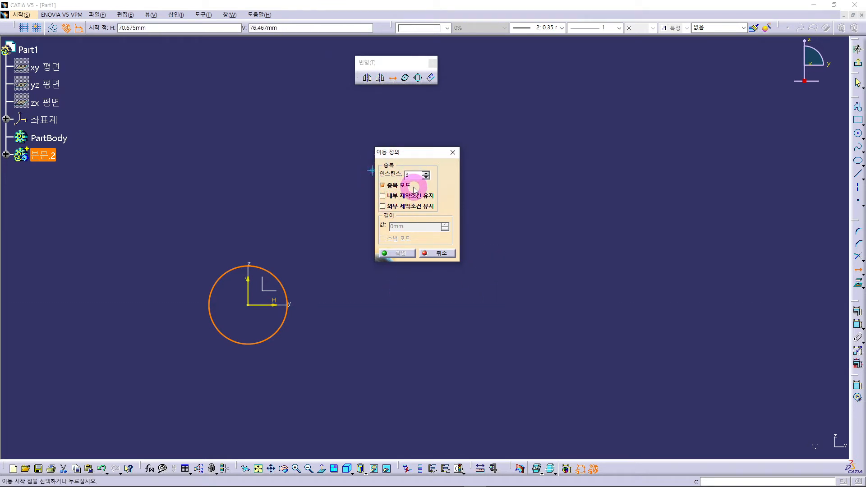
Copy the circle three times from the origin along the positive vertical axis with a spacing of 30 mm
click(249, 305)
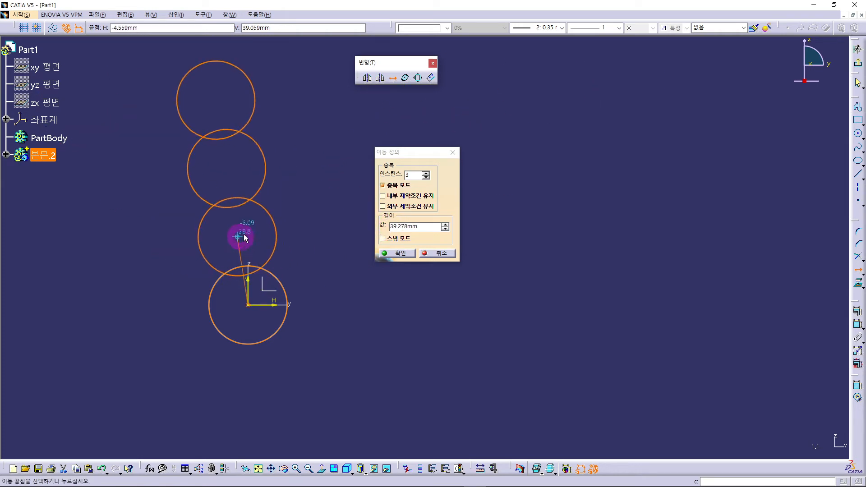
click(426, 229)
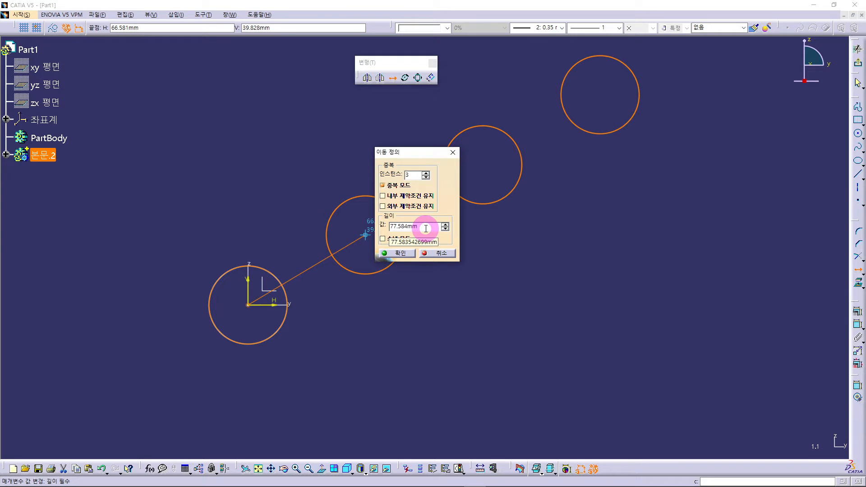
drag(425, 228, 388, 230)
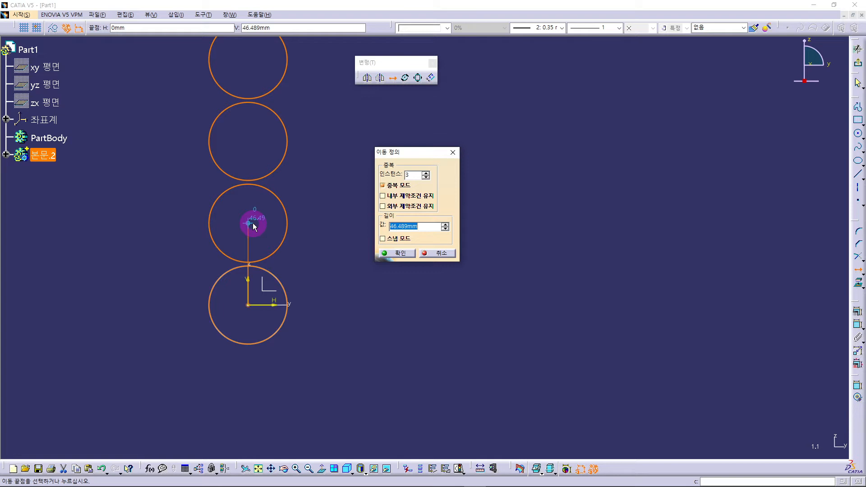
text(30)
key(Return)
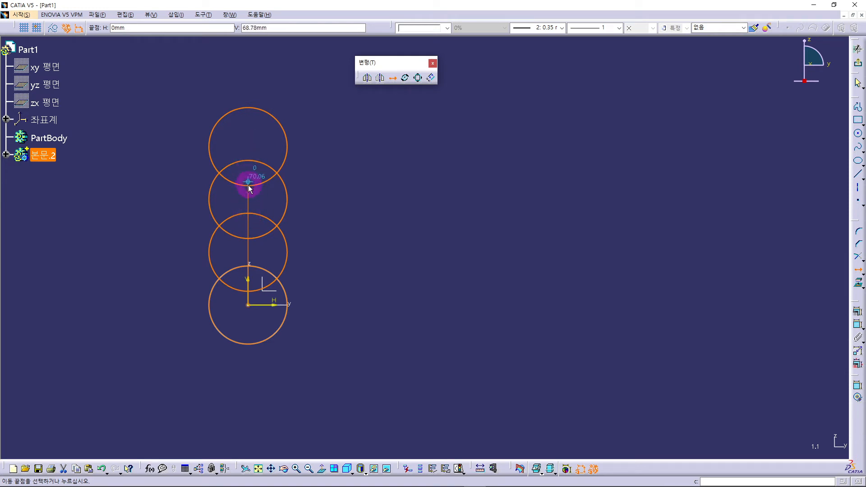
click(249, 143)
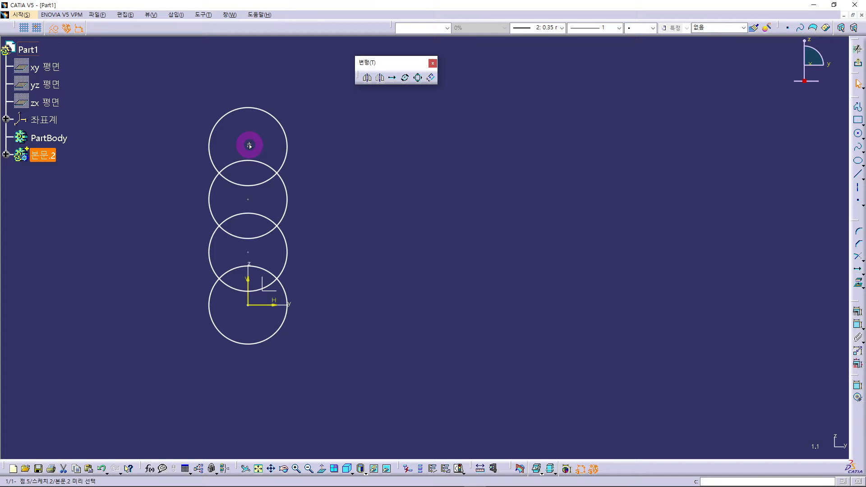
Delete the three copied circles above the original circle
drag(290, 97, 164, 244)
key(Delete)
click(280, 230)
key(Delete)
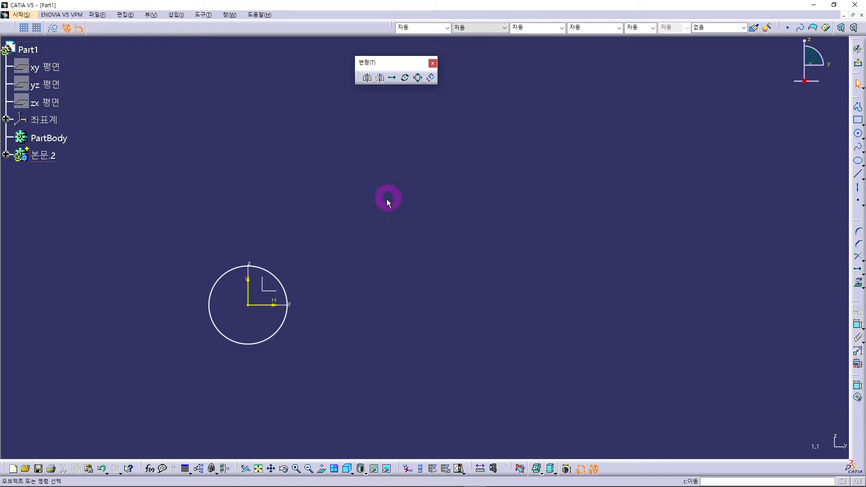
Try to move the circle 50 mm from the origin along the horizontal axis using Translate with duplicate mode turned off
click(279, 272)
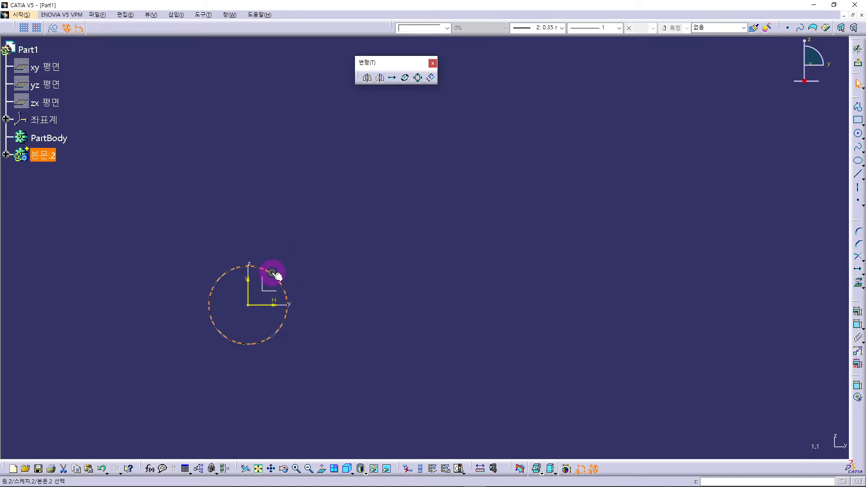
click(391, 78)
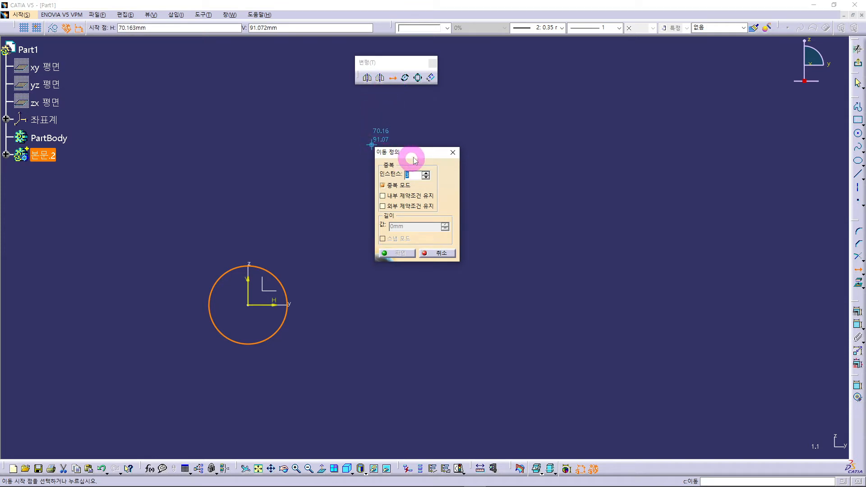
drag(423, 151, 421, 155)
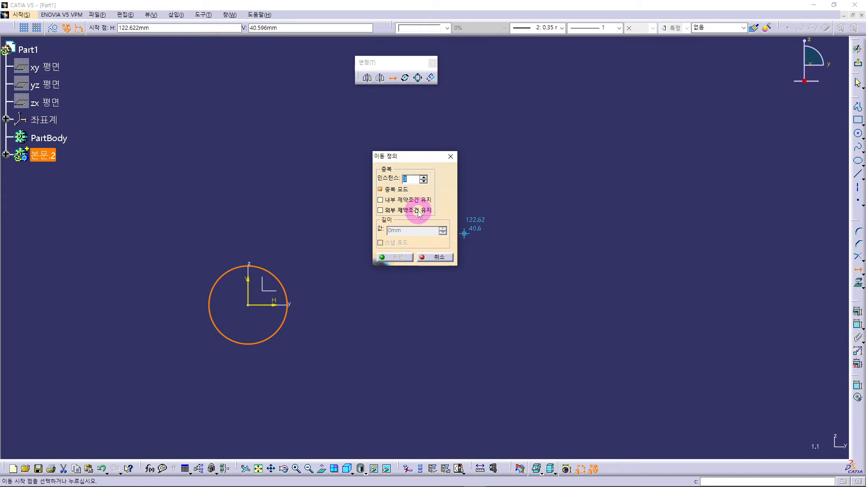
click(381, 189)
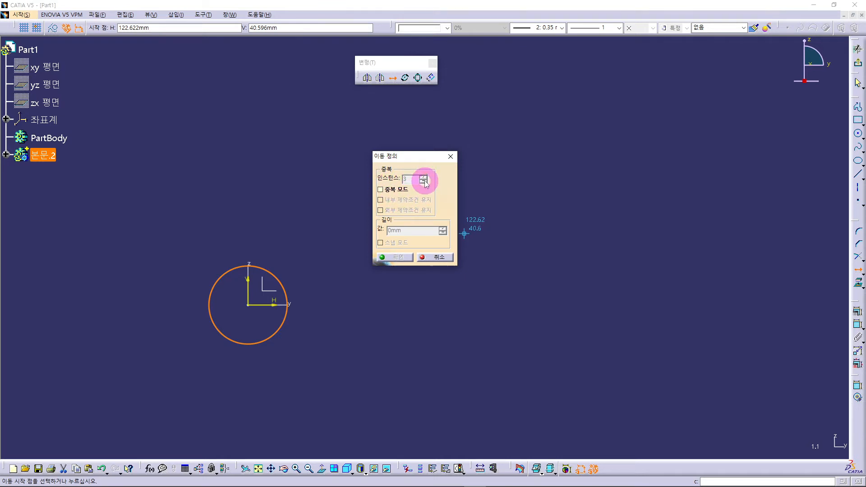
click(251, 306)
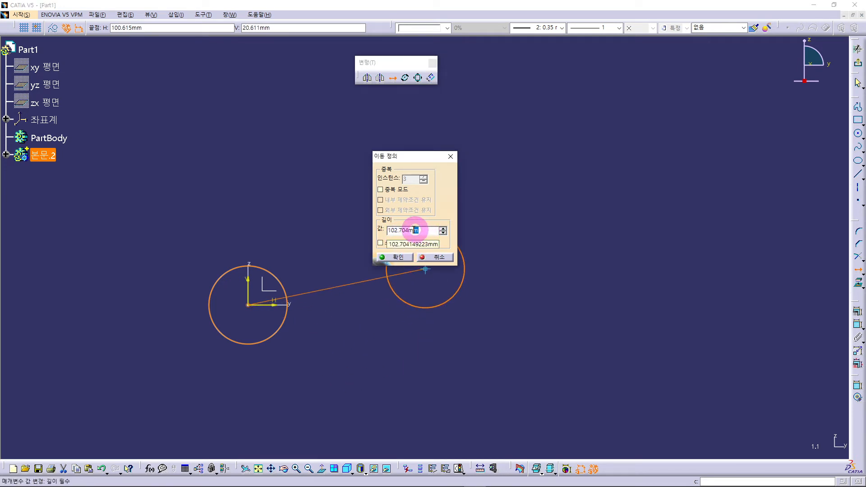
drag(421, 231, 388, 231)
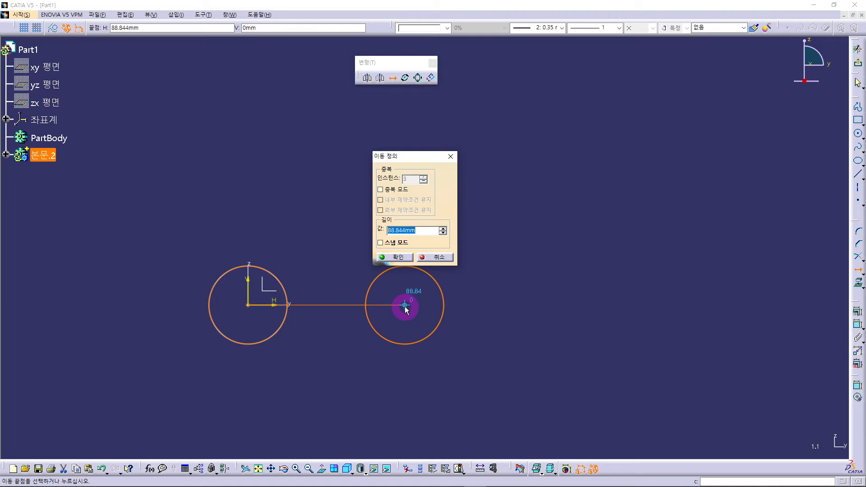
text(50)
key(Return)
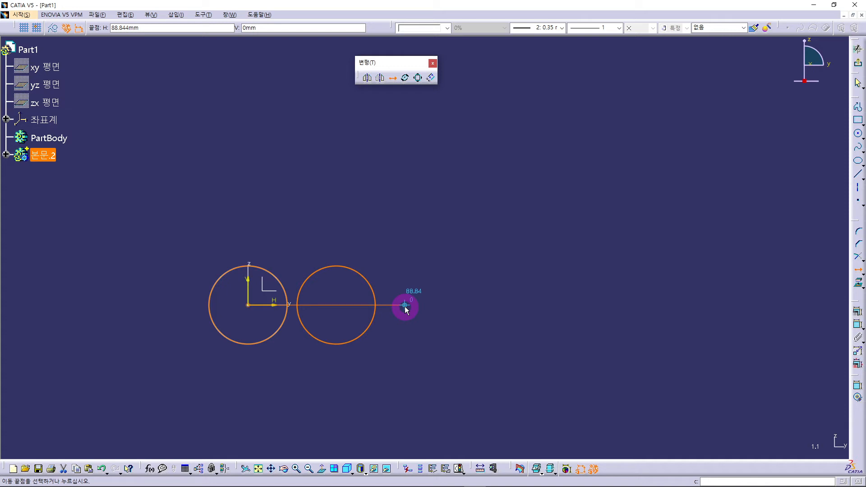
click(404, 306)
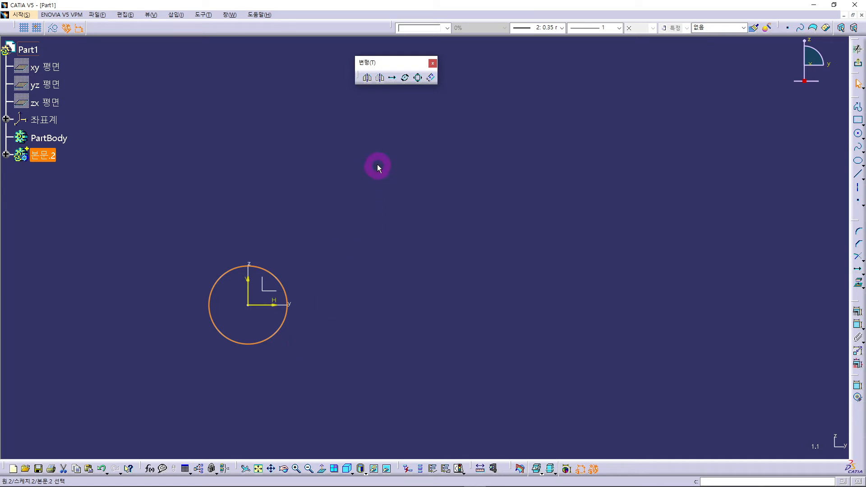
click(304, 347)
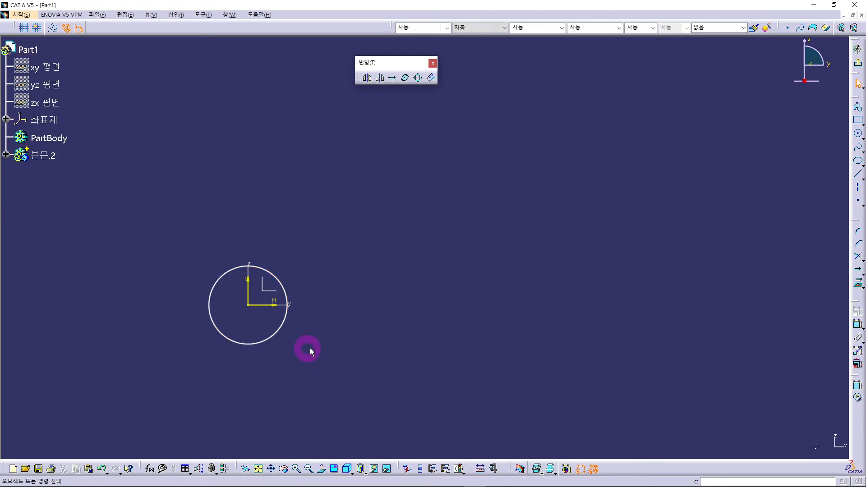
Draw a second, free-standing circle of similar size above and to the right of the circle at the origin
click(858, 134)
click(446, 241)
click(458, 276)
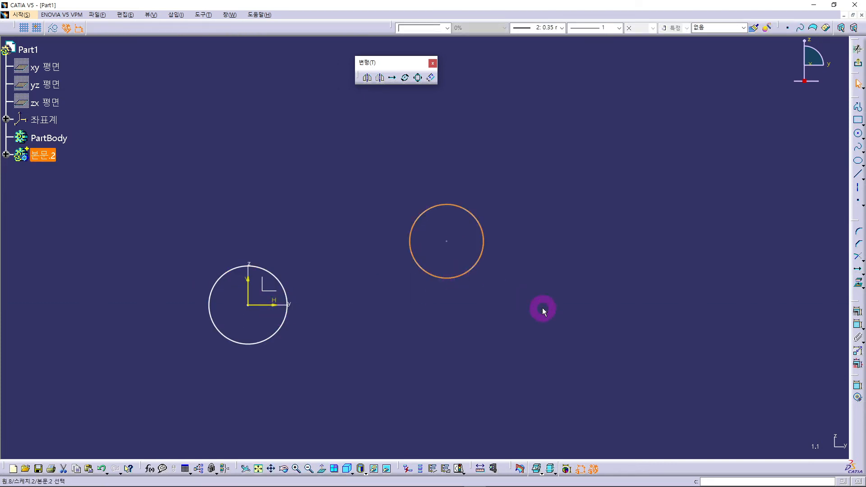
Move the second circle horizontally to the right from its centre using Translate without duplication
click(392, 77)
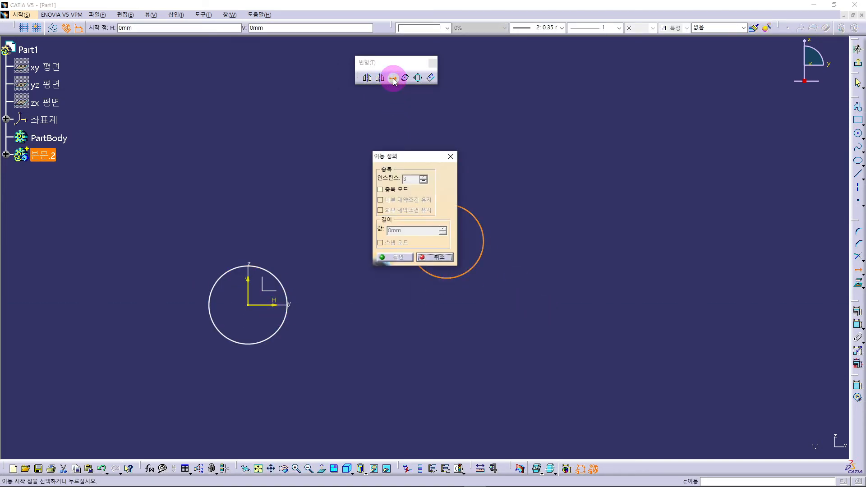
drag(407, 155, 543, 81)
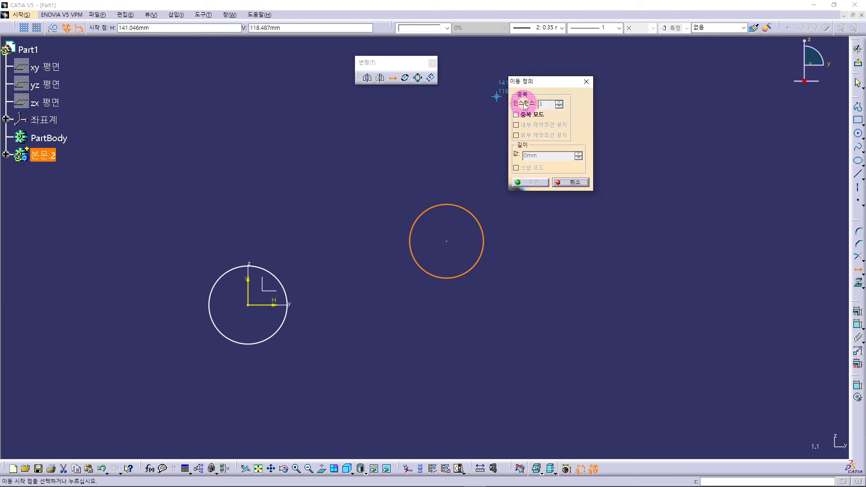
click(447, 241)
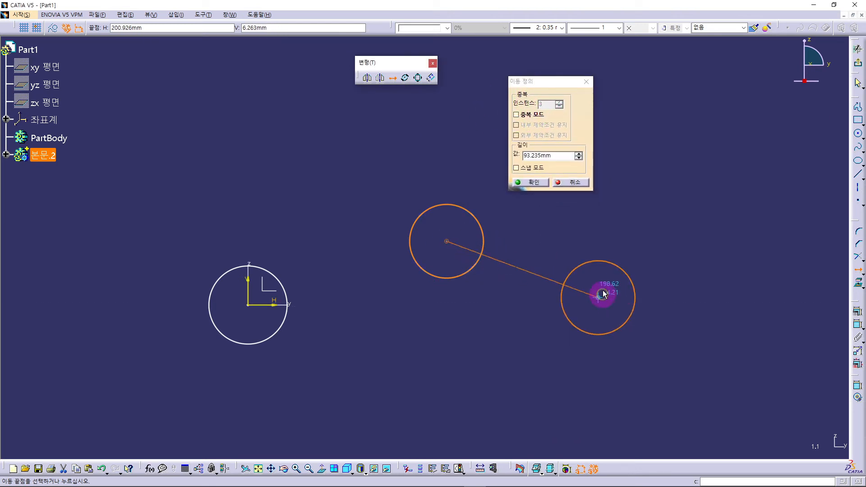
click(569, 242)
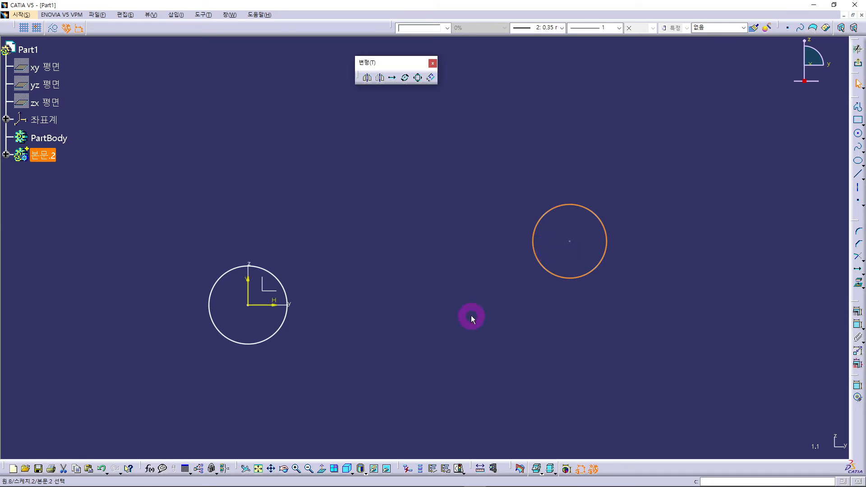
Move the second circle diagonally up and to the right from its centre with another Translate without duplication
click(393, 79)
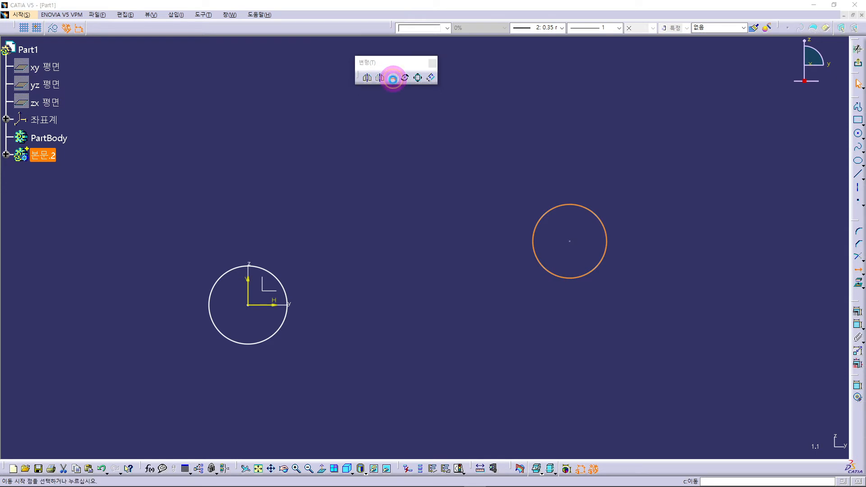
click(570, 241)
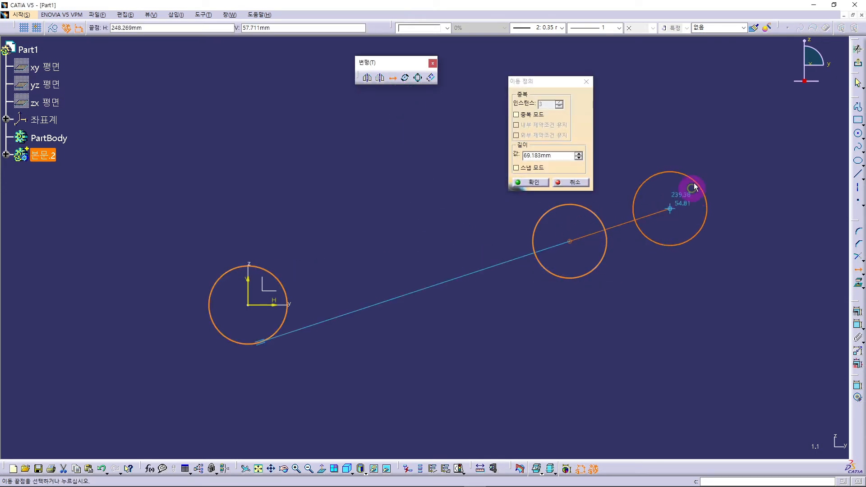
click(703, 139)
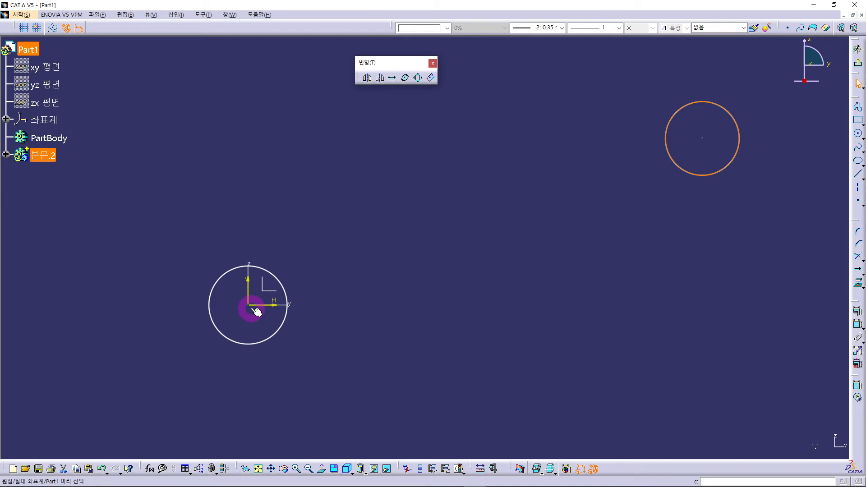
click(346, 301)
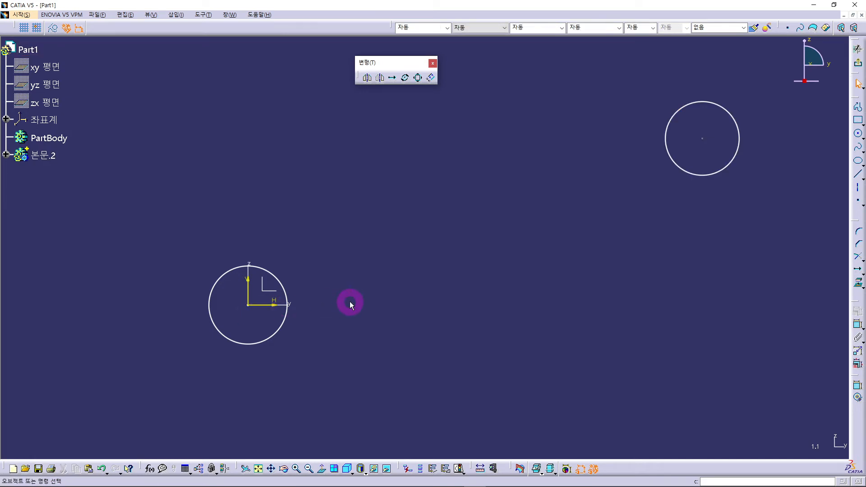
Translate the circle at the origin in duplicate mode with 1 instance, placing the copy about 59 mm along the positive horizontal axis
click(293, 325)
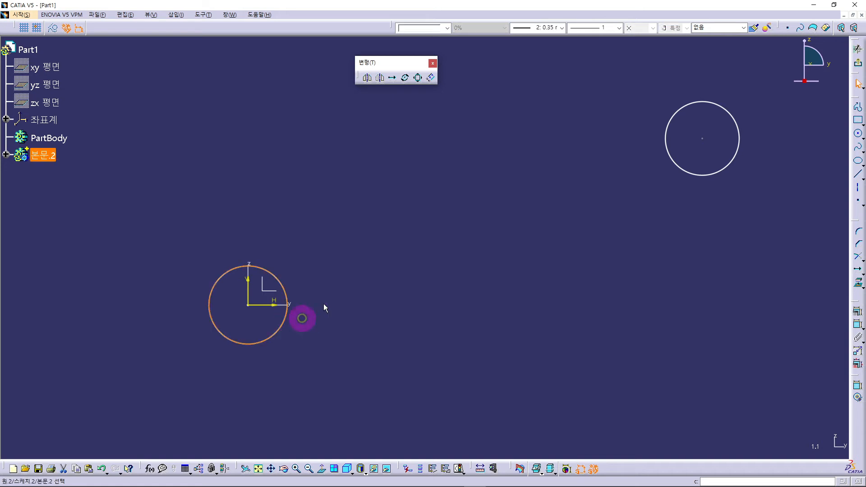
click(393, 84)
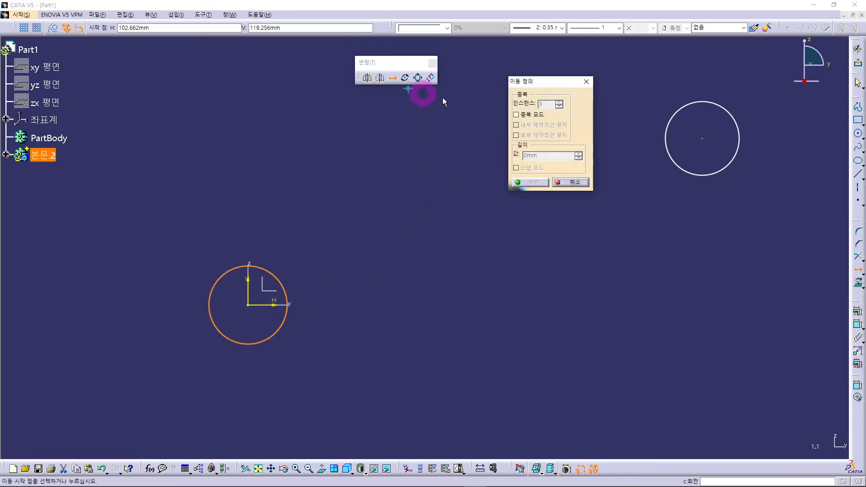
drag(545, 81, 400, 125)
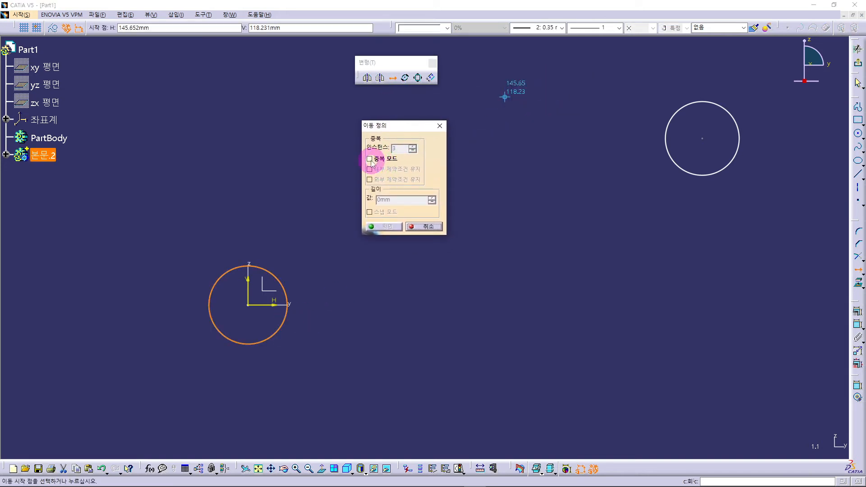
click(369, 159)
double_click(394, 149)
text(1)
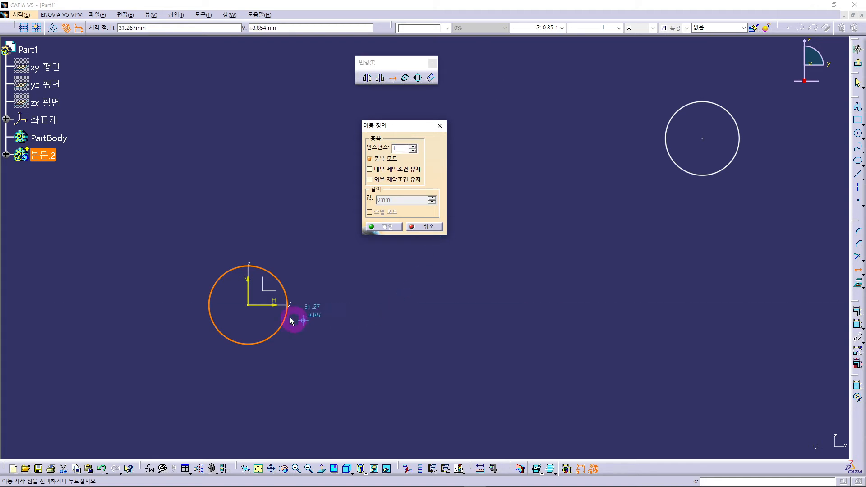
click(248, 305)
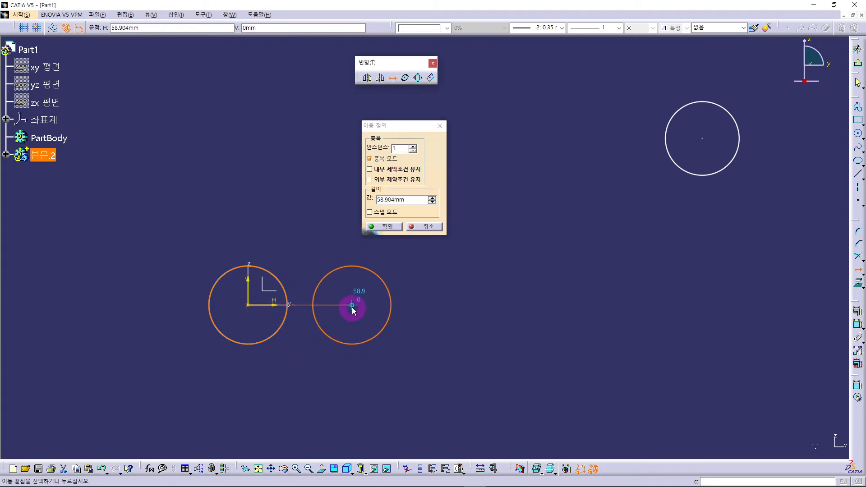
click(352, 307)
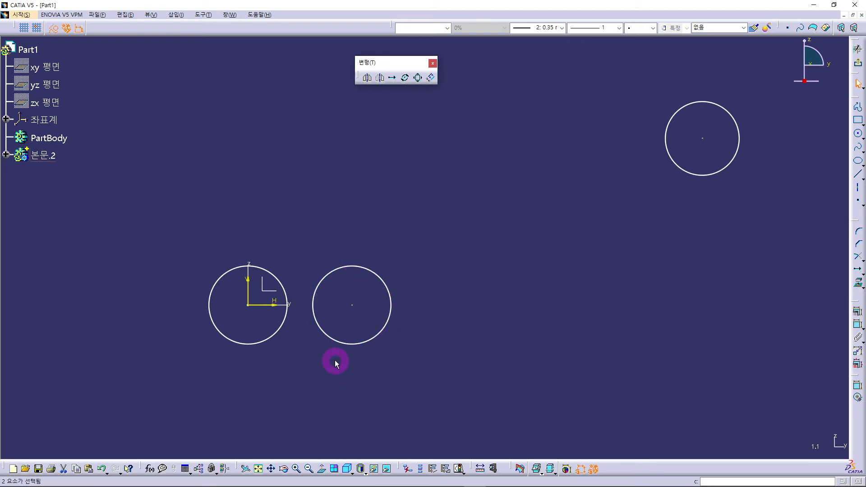
Delete all three circles from the sketch
click(276, 333)
key(Delete)
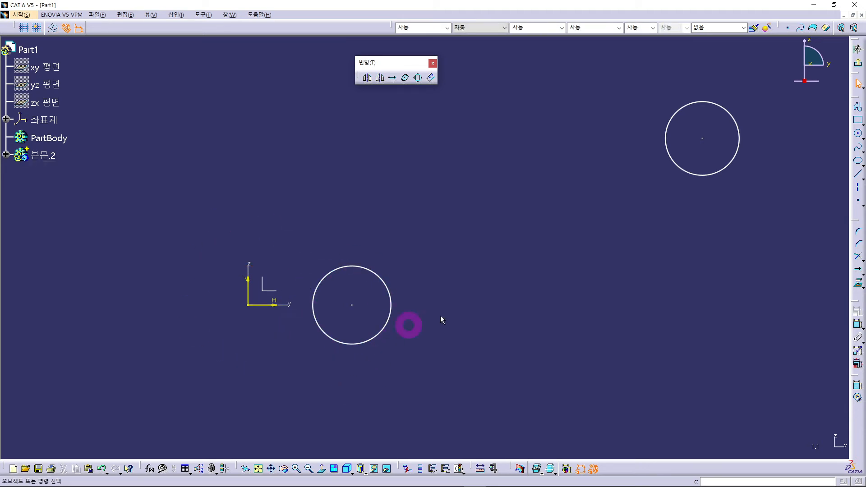
drag(459, 215, 296, 365)
key(Delete)
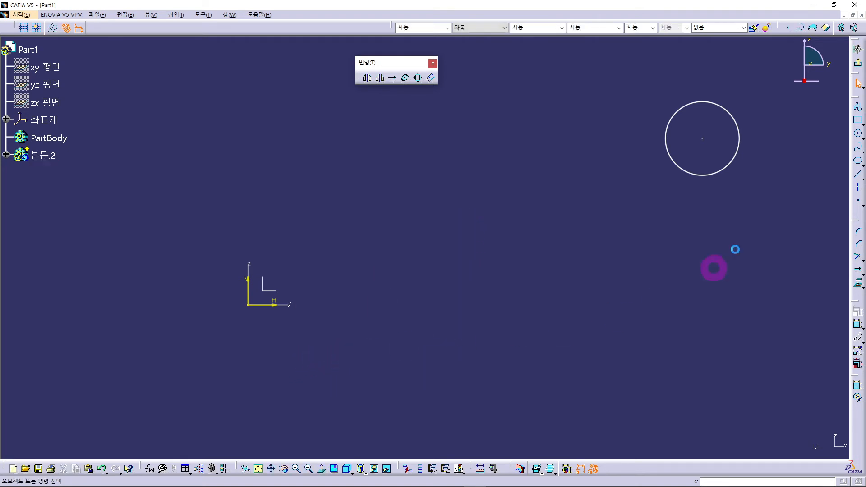
drag(758, 91, 657, 198)
key(Delete)
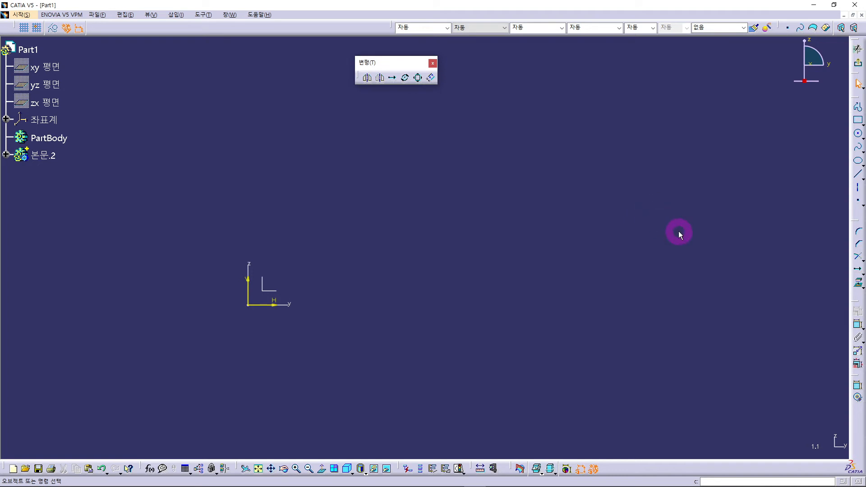
Draw a circle centred on the sketch origin, slightly smaller than the earlier one
click(858, 133)
click(248, 304)
click(266, 332)
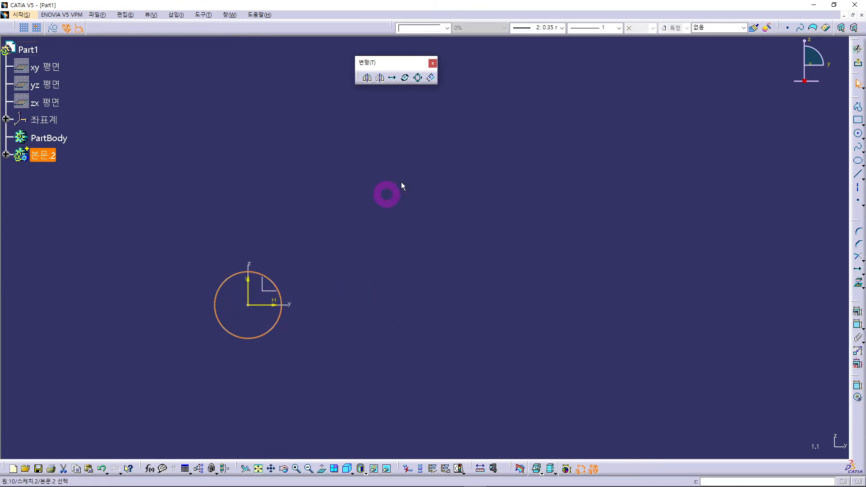
click(418, 253)
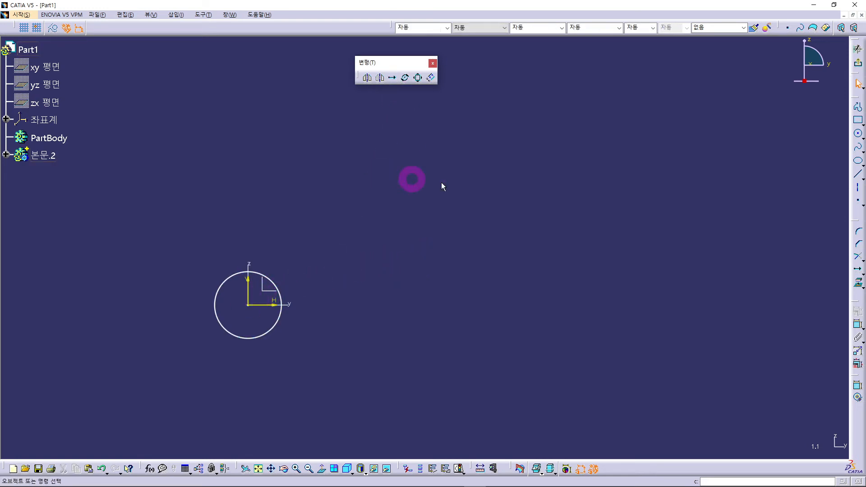
Draw a diagonal line from the origin up and to the right, ending outside the circle
click(857, 174)
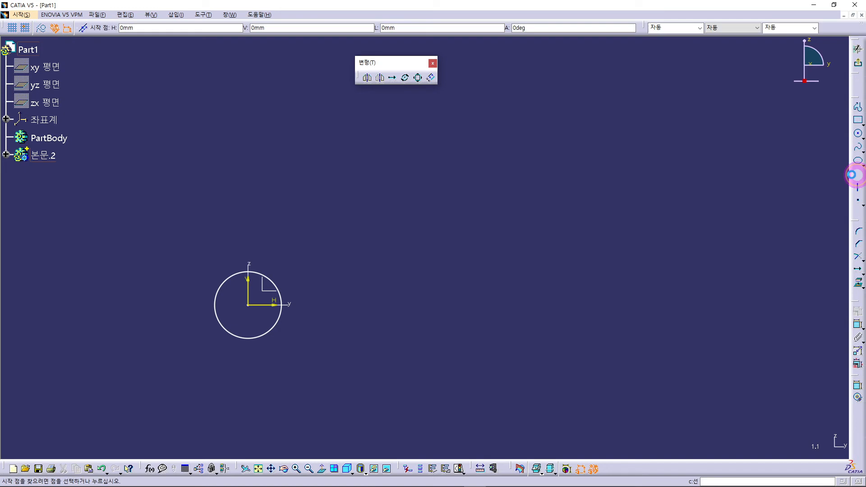
click(249, 305)
click(346, 215)
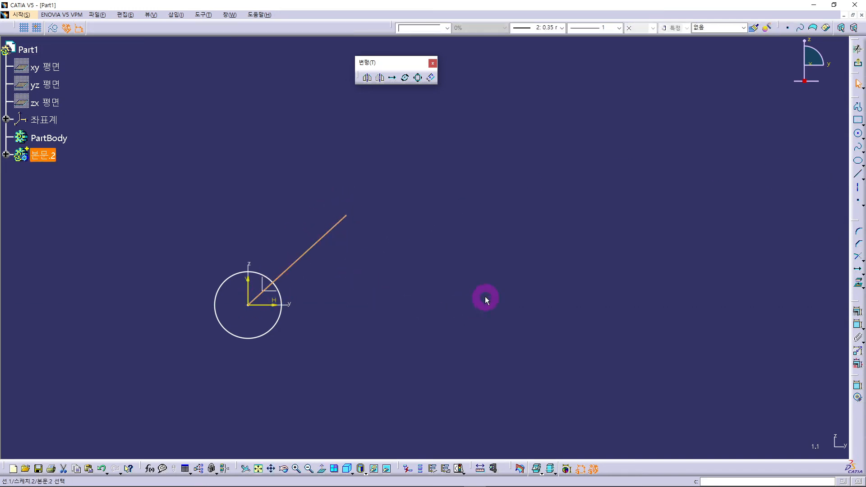
Add an angle dimension between the diagonal line and the horizontal axis
click(857, 324)
click(311, 247)
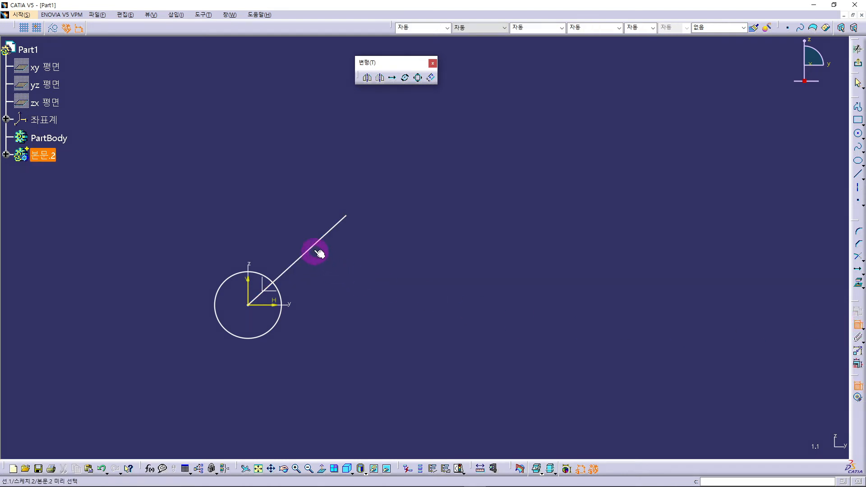
click(270, 304)
click(384, 269)
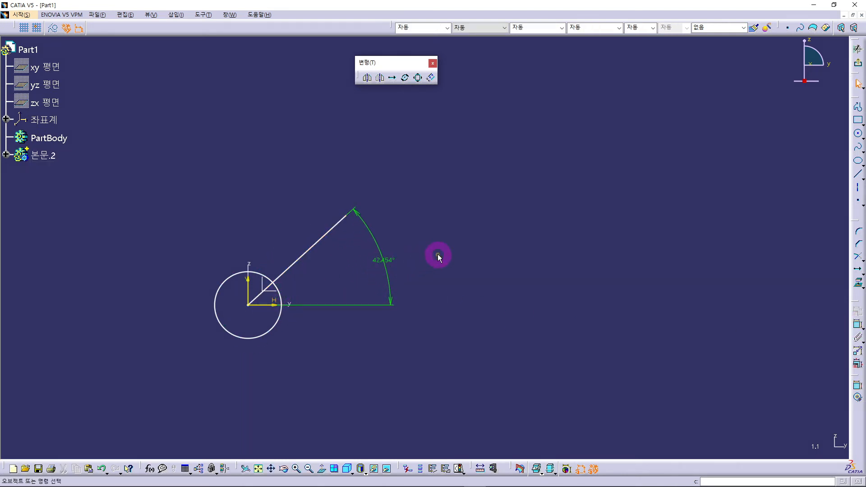
Set the angle between the diagonal line and the horizontal axis to 45°
click(383, 258)
double_click(383, 258)
text(45)
key(Return)
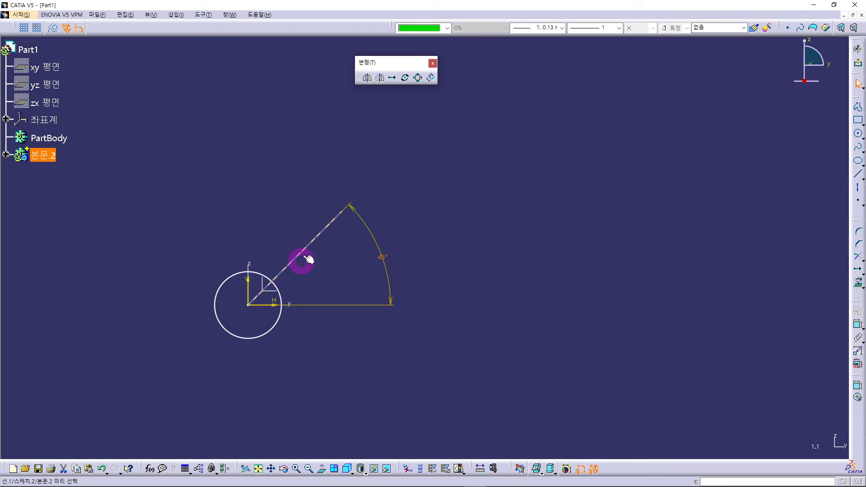
click(379, 248)
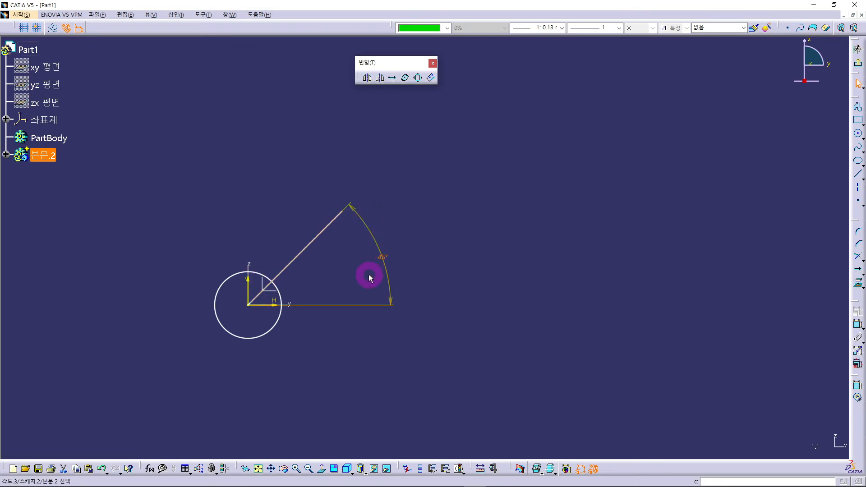
Convert the 45° diagonal line into a construction element
click(418, 263)
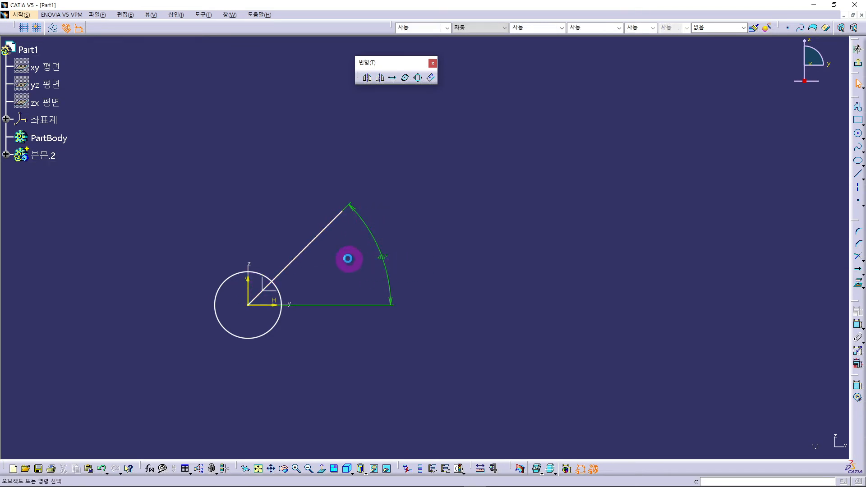
click(316, 240)
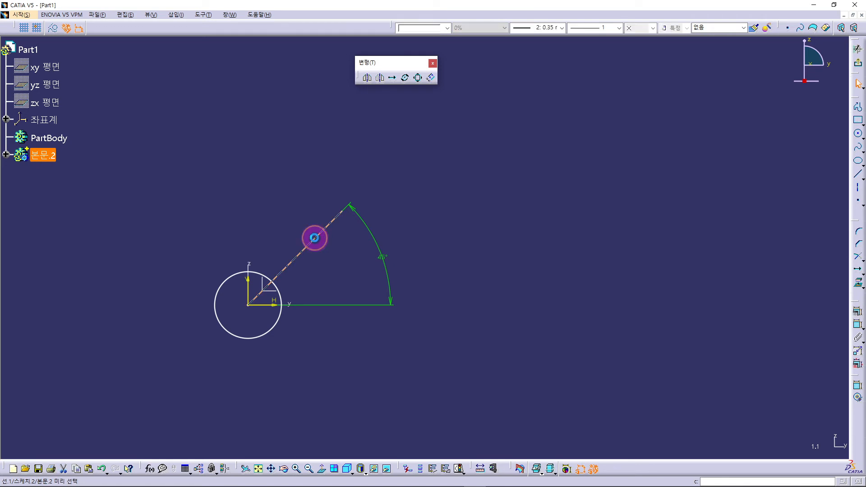
click(54, 30)
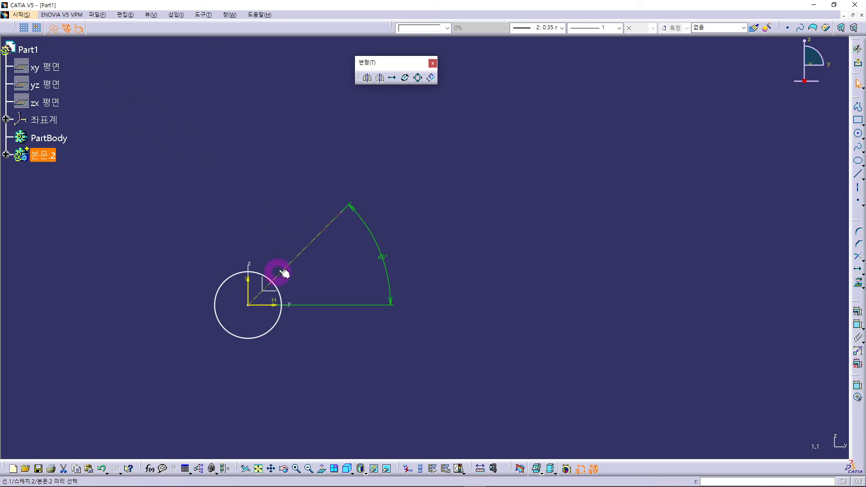
click(249, 176)
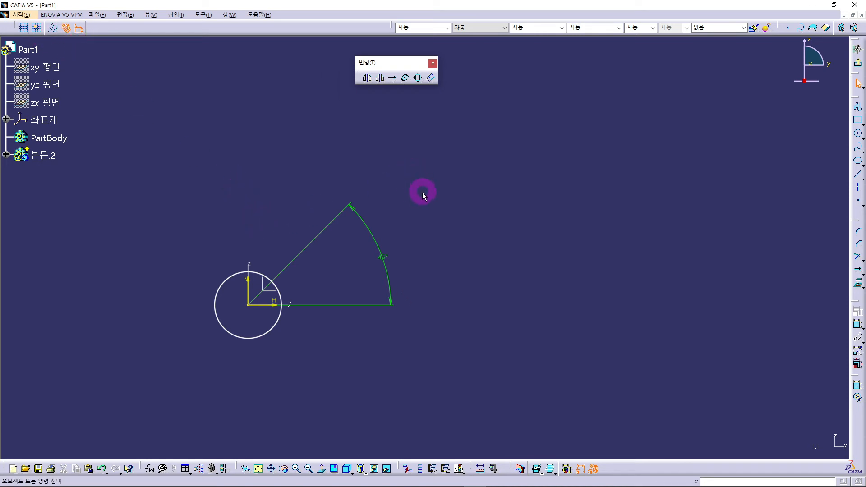
Start a Translate of the circle in duplicate mode with 3 instances, using the sketch origin as the start point
mouse_move(419, 245)
middle_down()
mouse_move(456, 284)
mouse_move(453, 298)
mouse_move(423, 301)
middle_up()
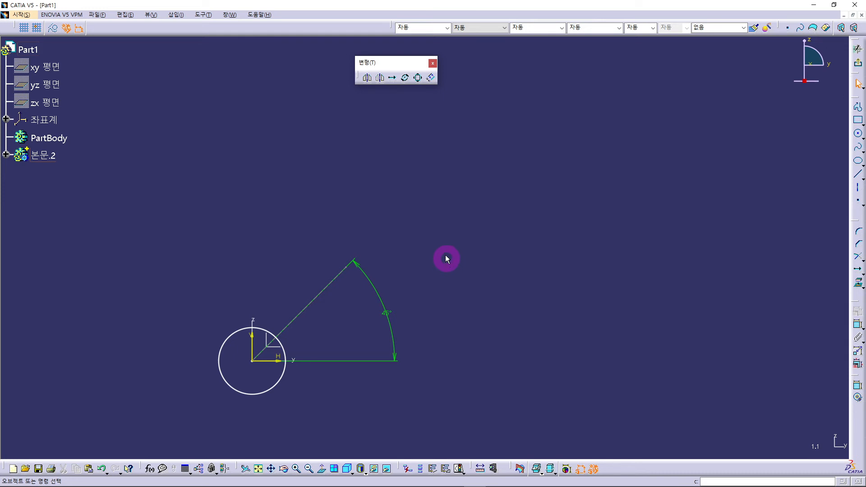
click(232, 332)
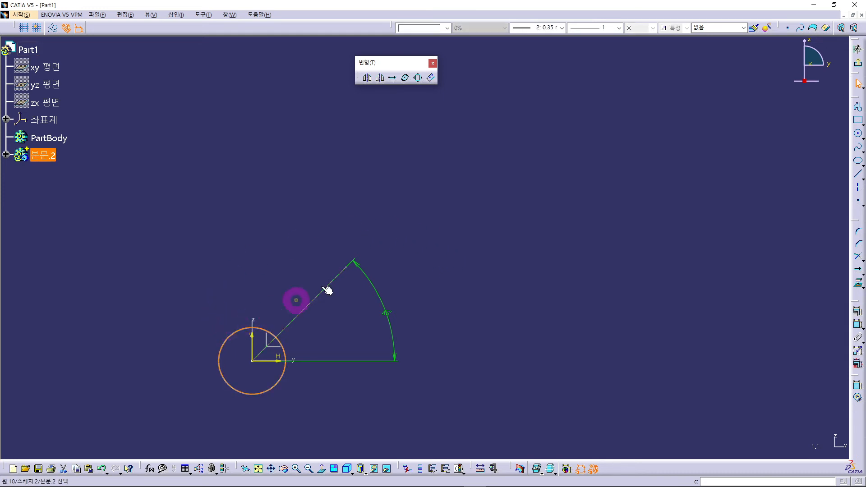
click(390, 78)
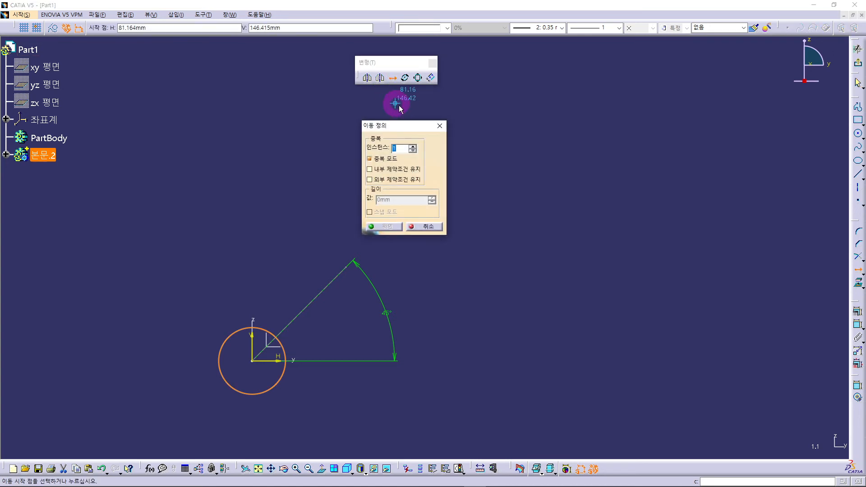
drag(404, 128, 493, 152)
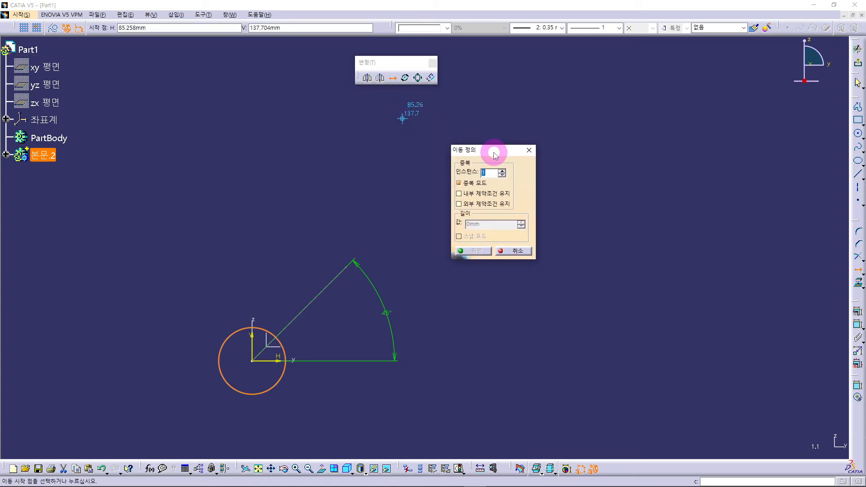
click(501, 171)
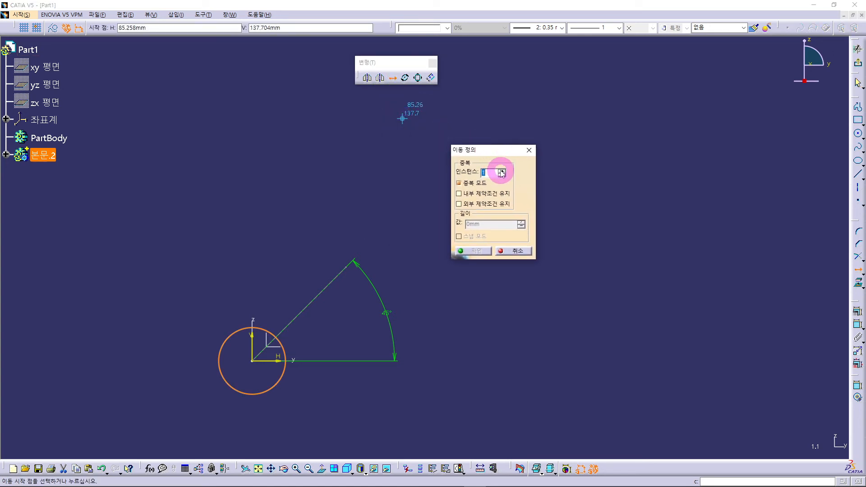
click(502, 171)
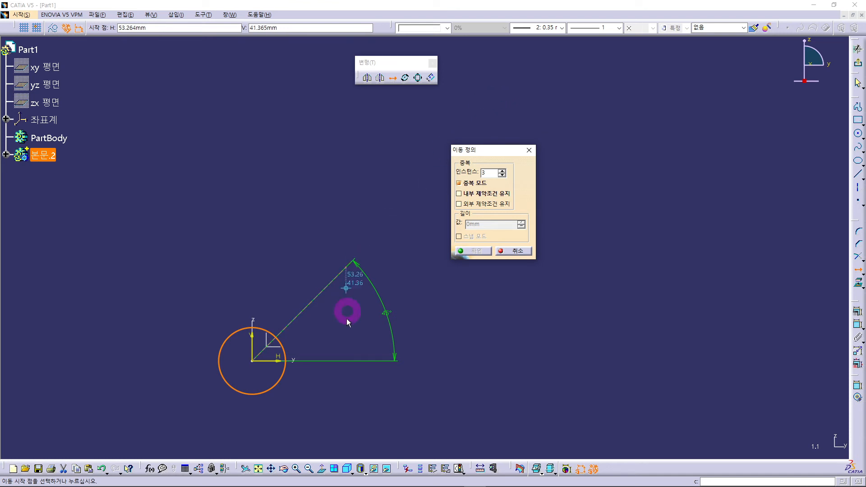
click(255, 364)
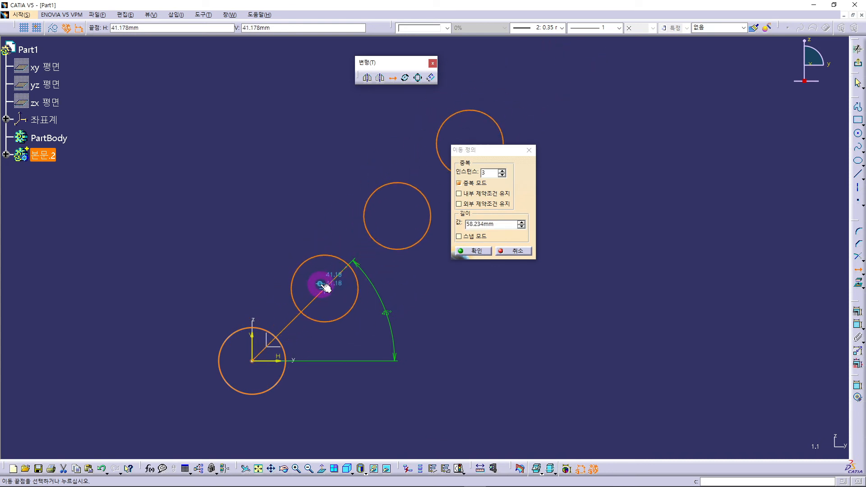
Set the translation length to 50 mm and place the circle copies along the 45° construction line
click(477, 224)
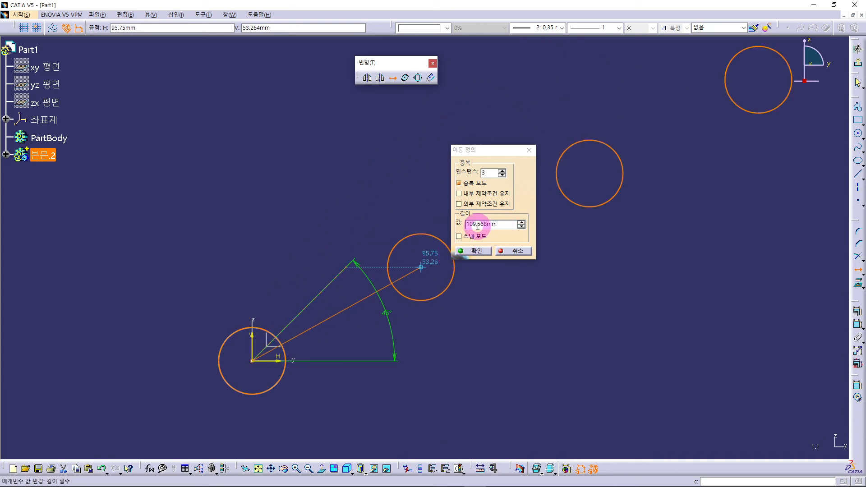
click(500, 224)
drag(500, 224, 459, 231)
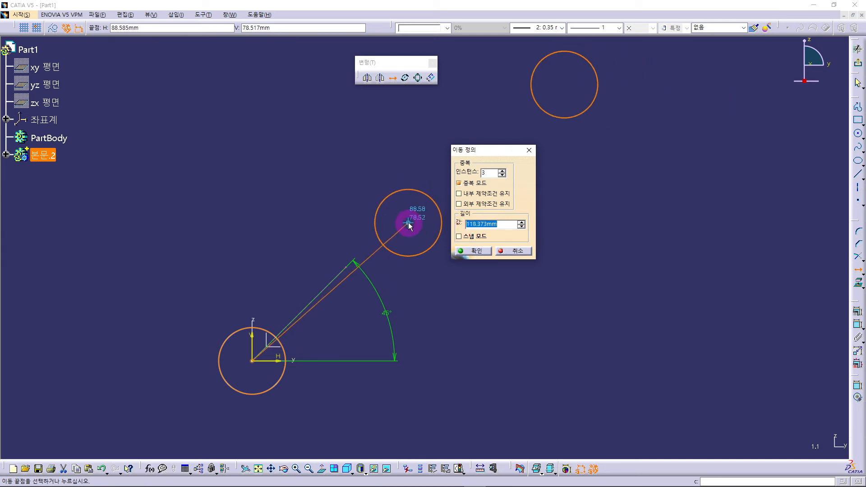
text(50)
key(Return)
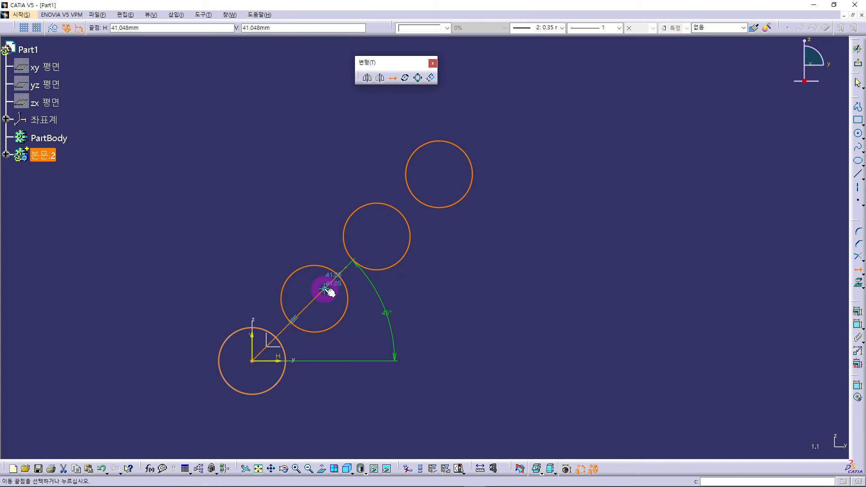
click(325, 289)
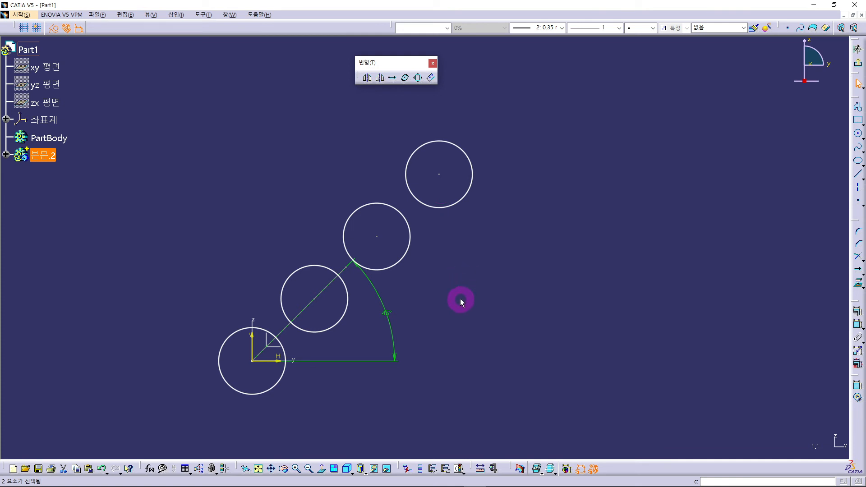
click(596, 317)
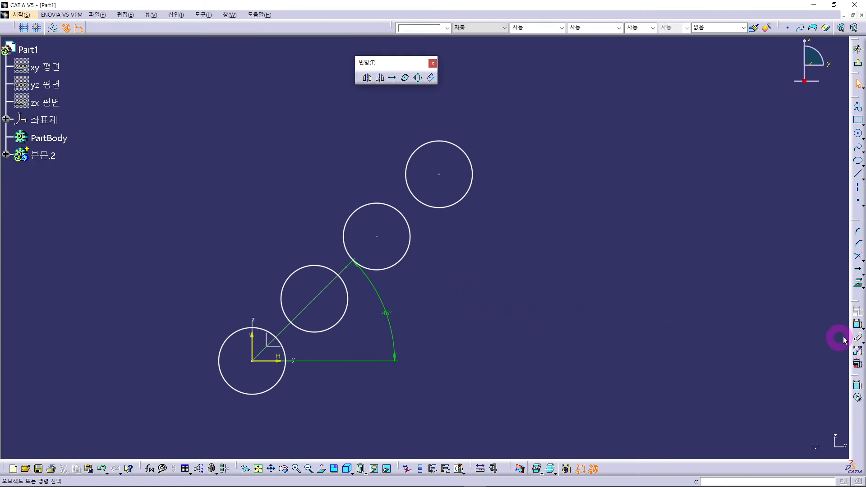
Dimension the distance between the sketch origin and the centre of the first circle copy
click(856, 326)
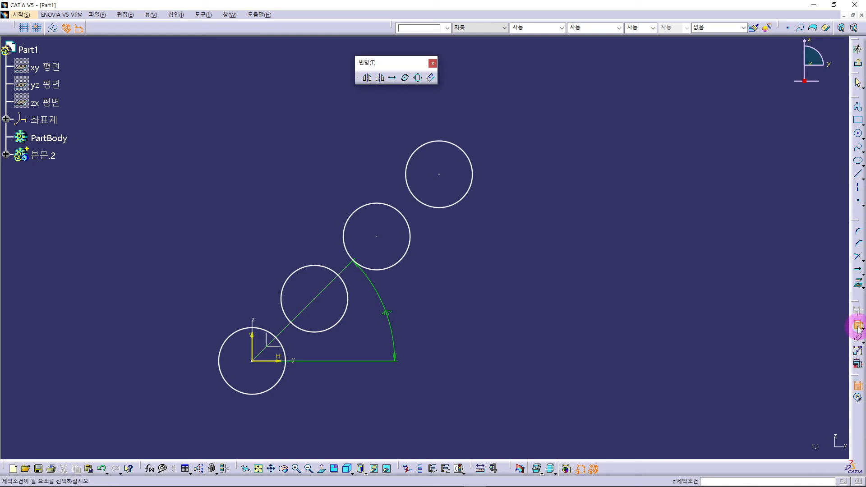
click(251, 360)
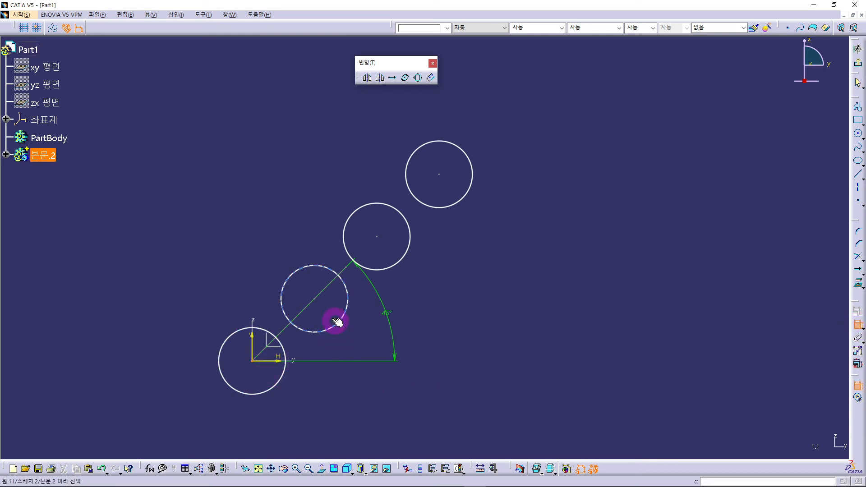
click(315, 301)
click(238, 280)
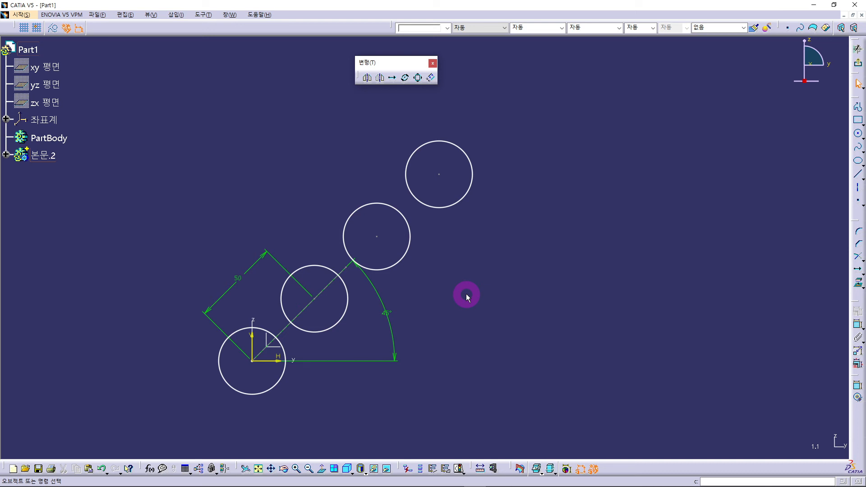
Delete all the circles, the construction line and the dimensions, and draw a new circle centred on the sketch origin
drag(529, 118, 157, 417)
key(Delete)
middle_drag(323, 387, 341, 292)
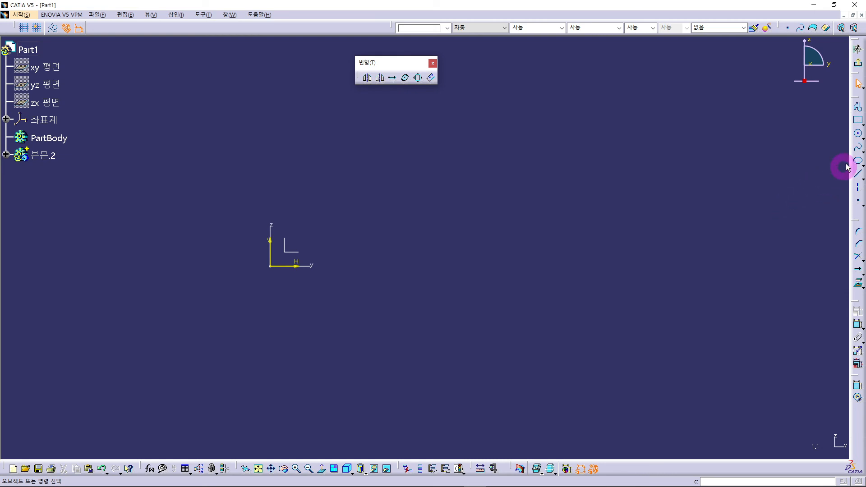
click(857, 133)
click(270, 266)
click(287, 300)
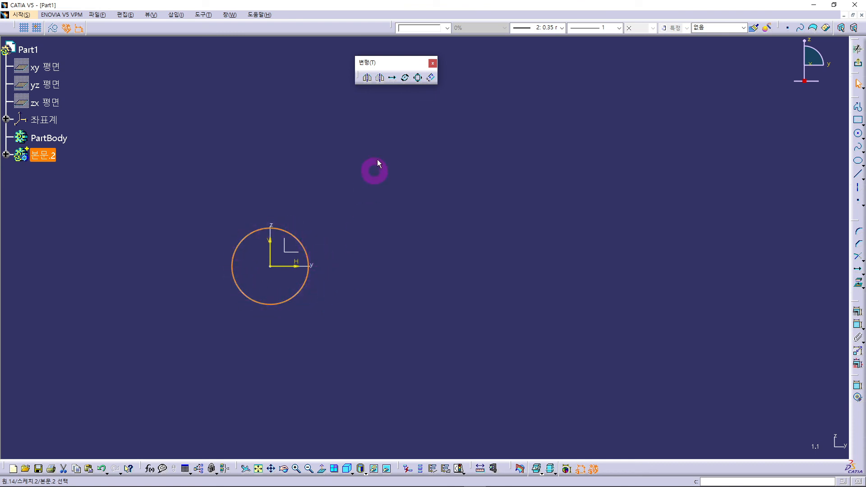
Translate the circle from the origin along the horizontal axis as 3 duplicates, with snap mode turned on
click(393, 79)
drag(505, 150, 466, 124)
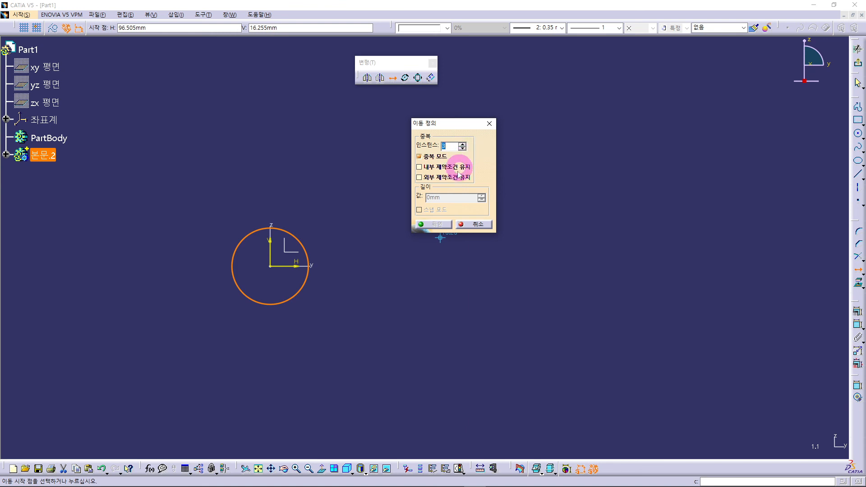
click(271, 266)
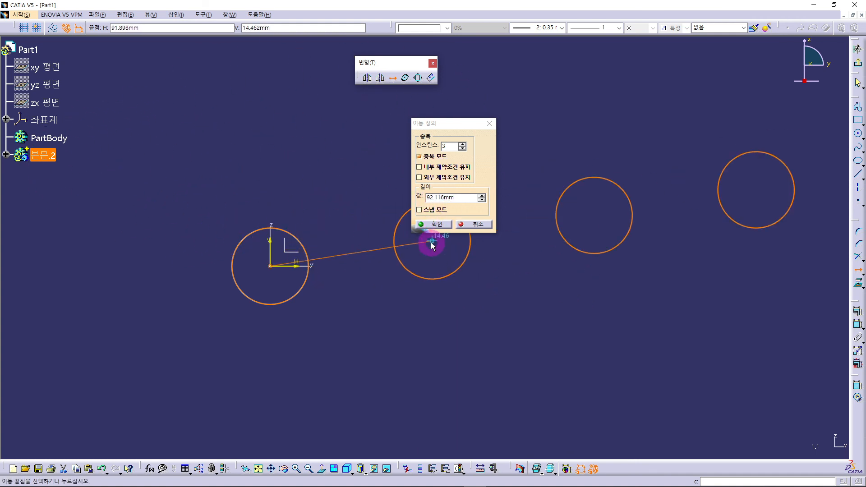
click(419, 209)
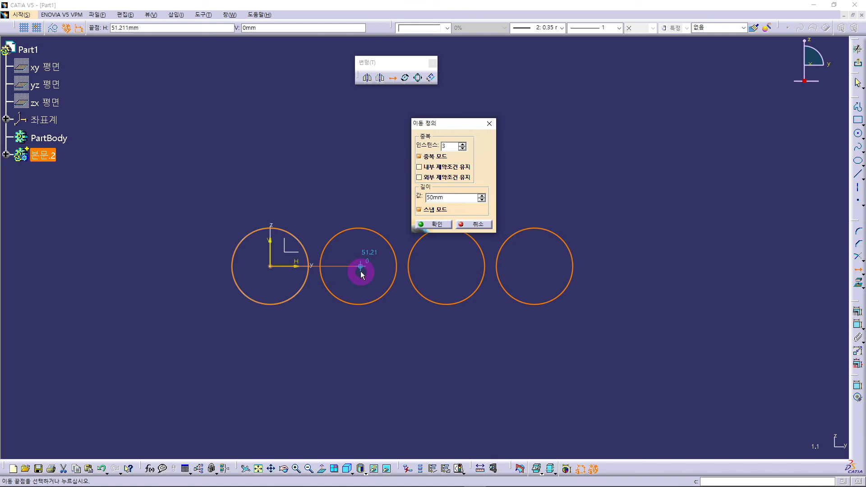
click(385, 273)
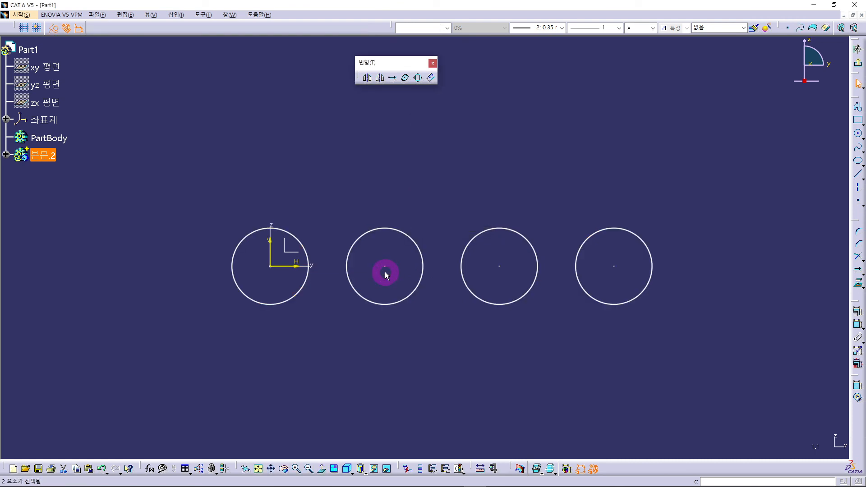